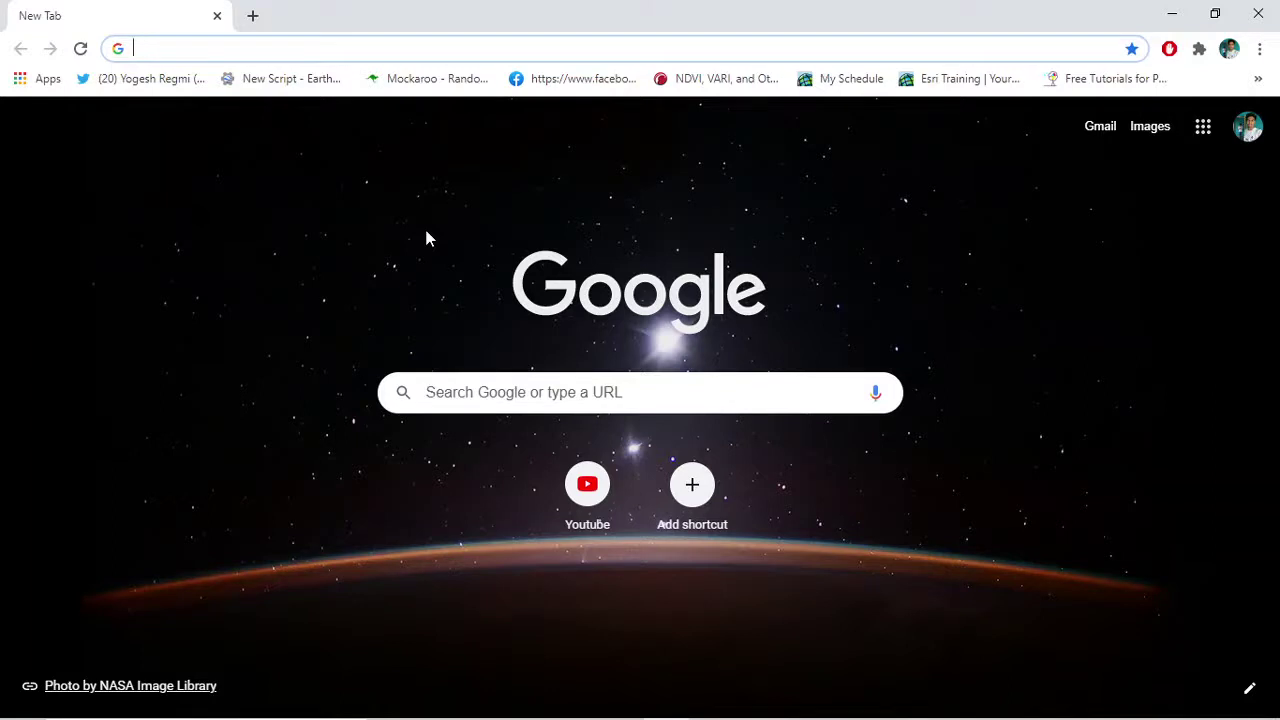
# Step: Load opentopography.org in Chrome by accepting the address-bar autocomplete for 'ope'
pyautogui.click(204, 49)
pyautogui.write('o')
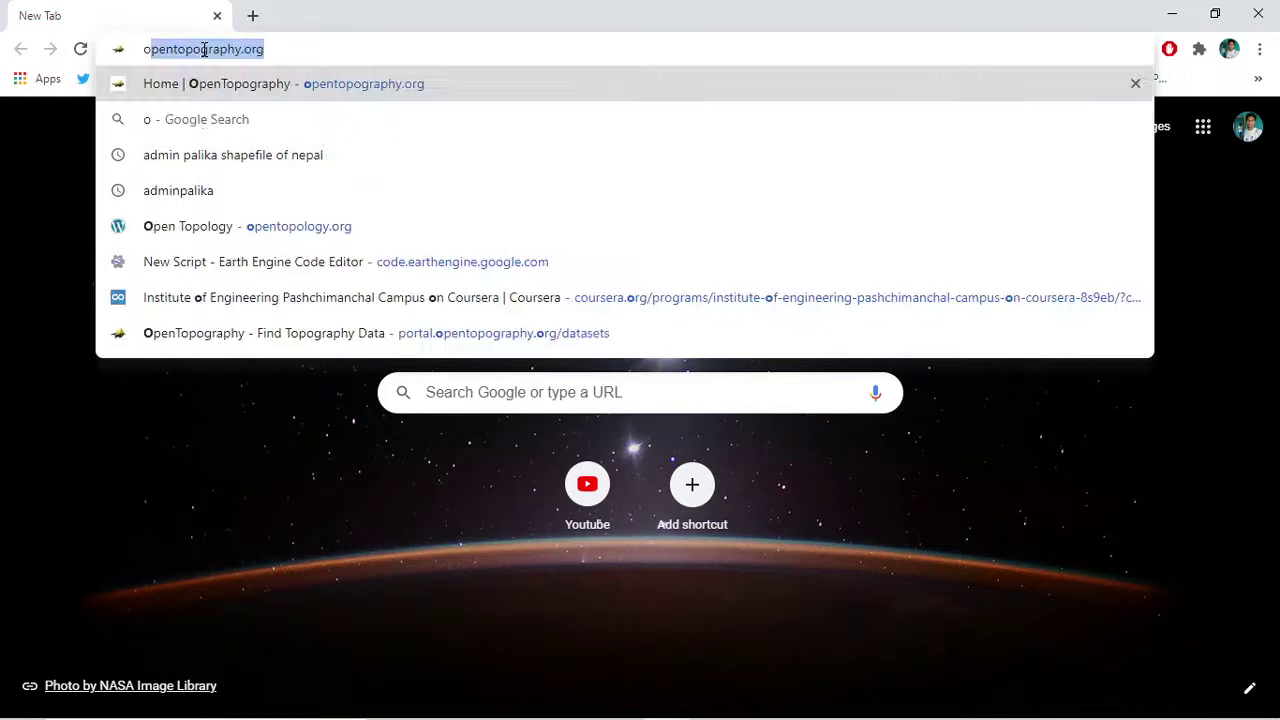
pyautogui.write('pe')
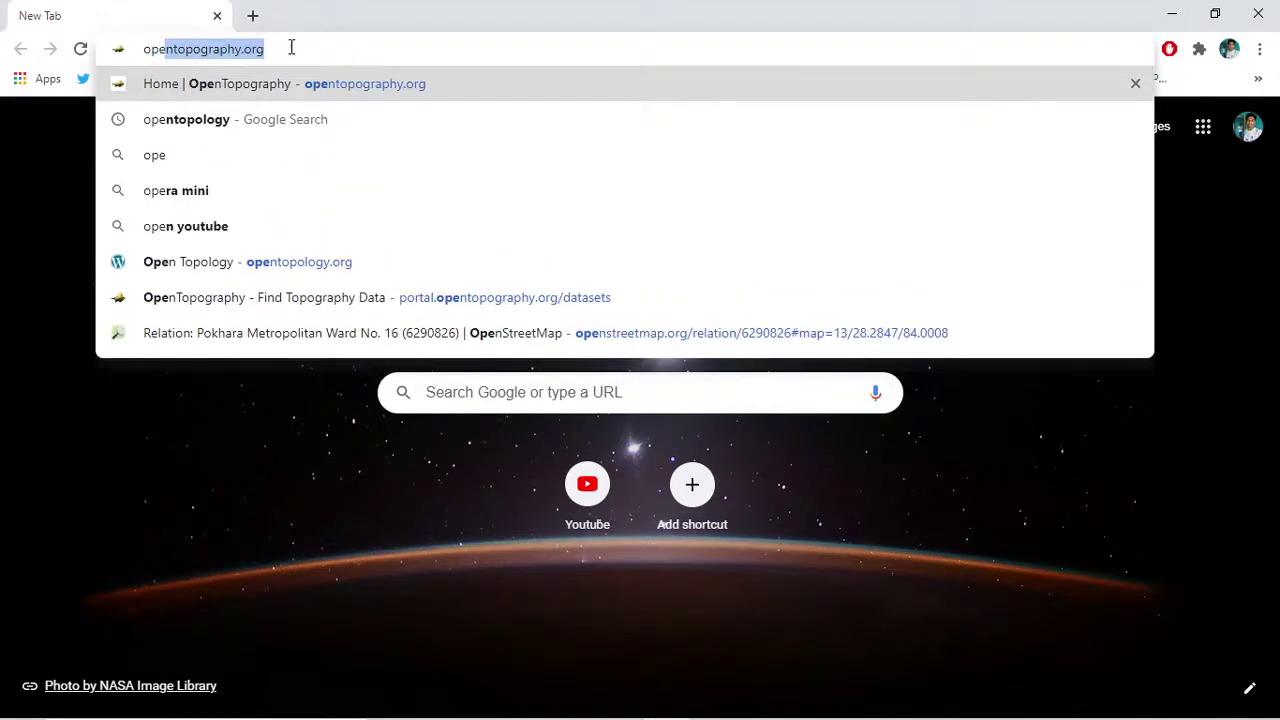
pyautogui.click(291, 47)
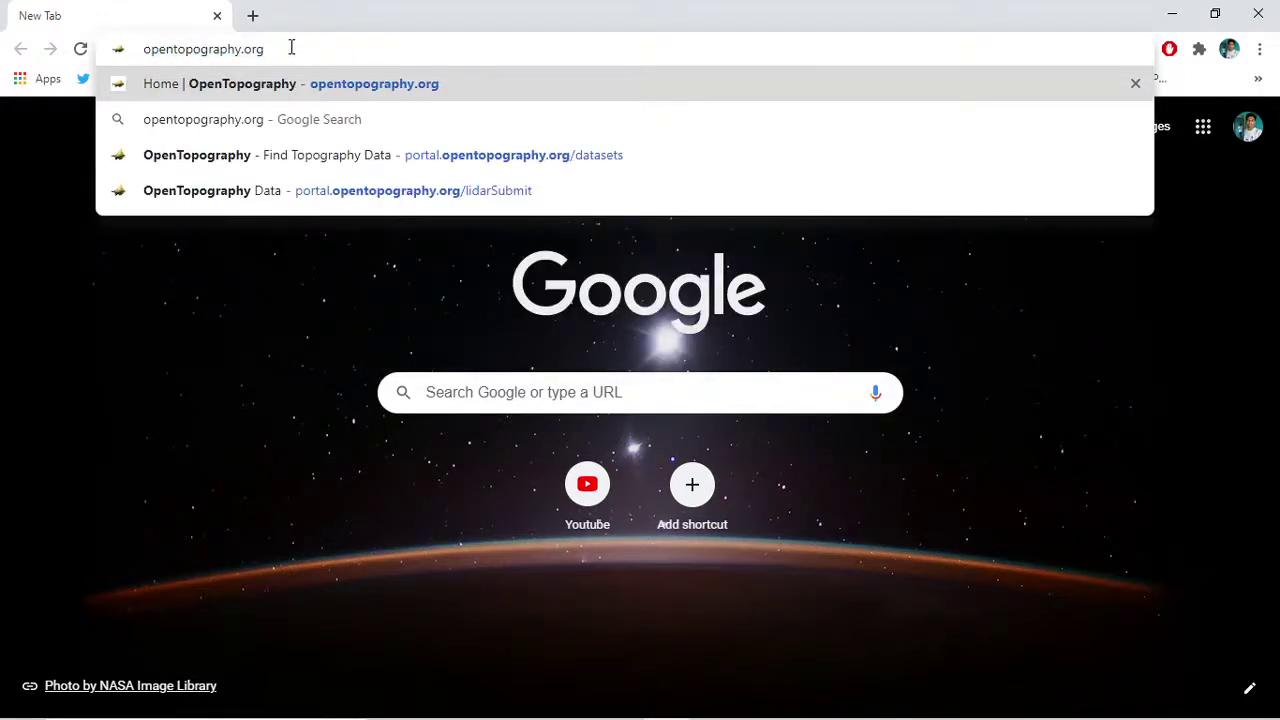
pyautogui.press('Return')
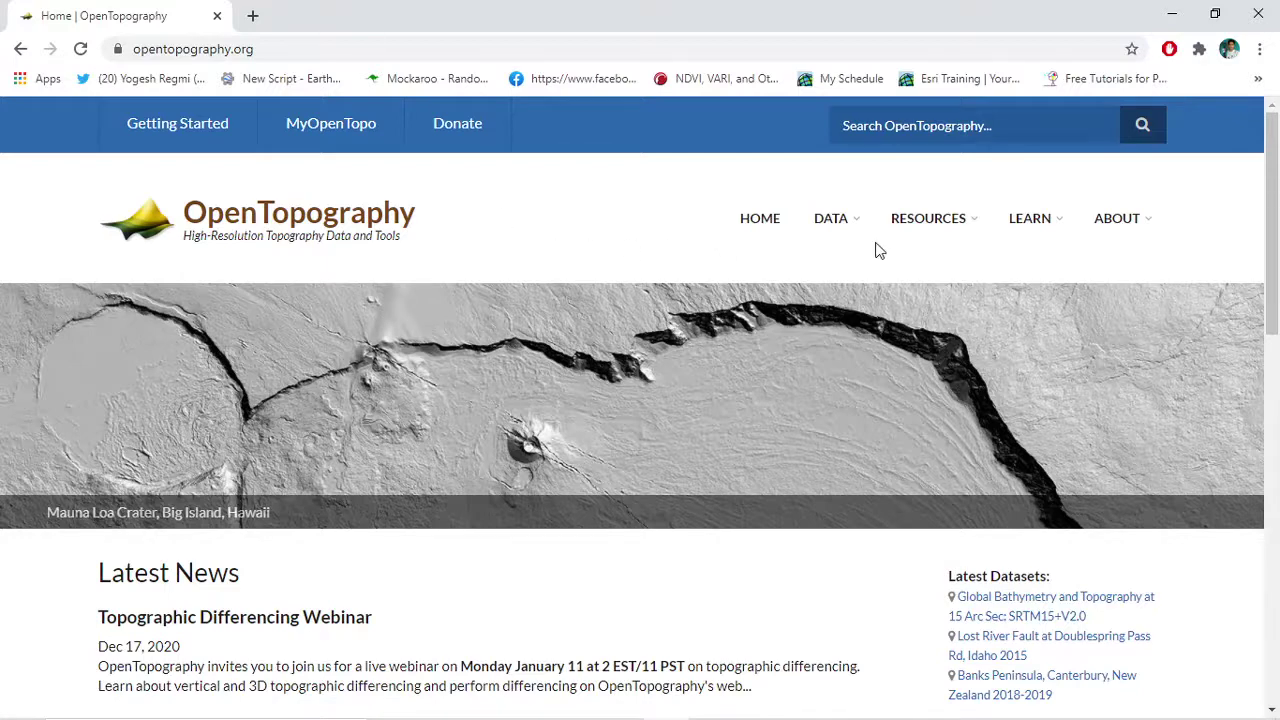
pyautogui.moveTo(834, 218)
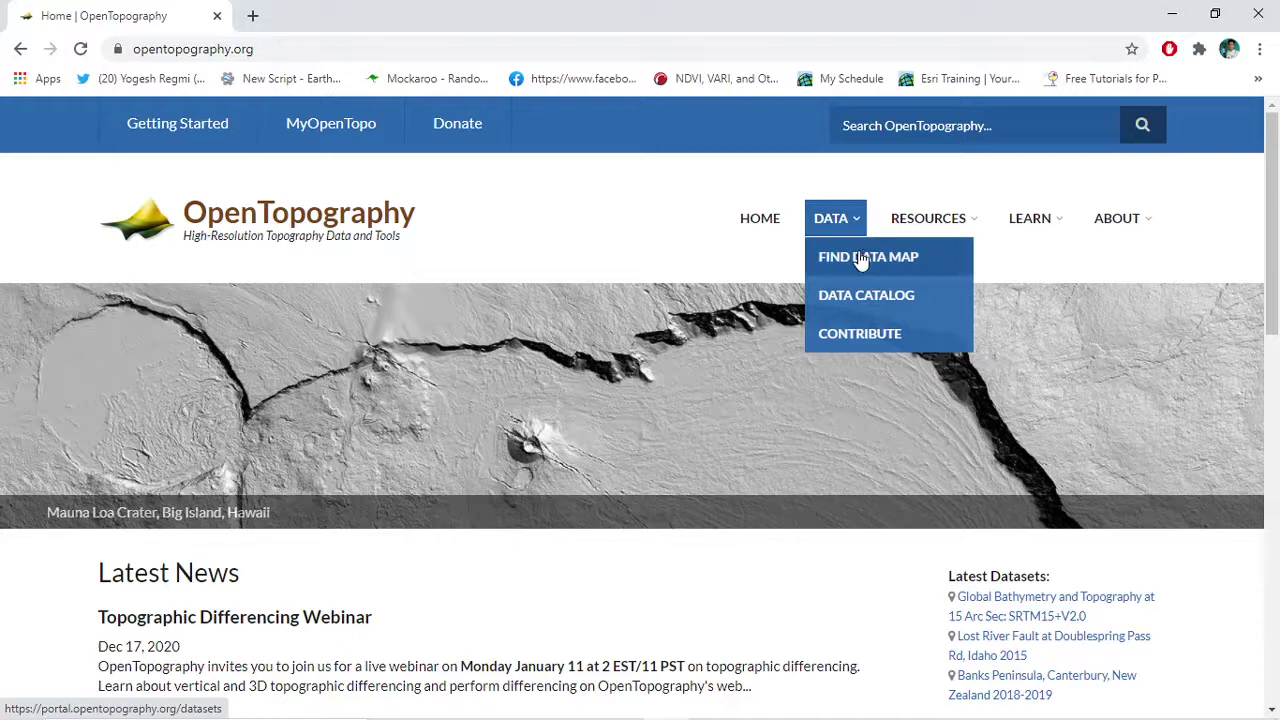
# Step: Open the Find Data Map and zoom it into the Portland, Oregon area
pyautogui.click(862, 258)
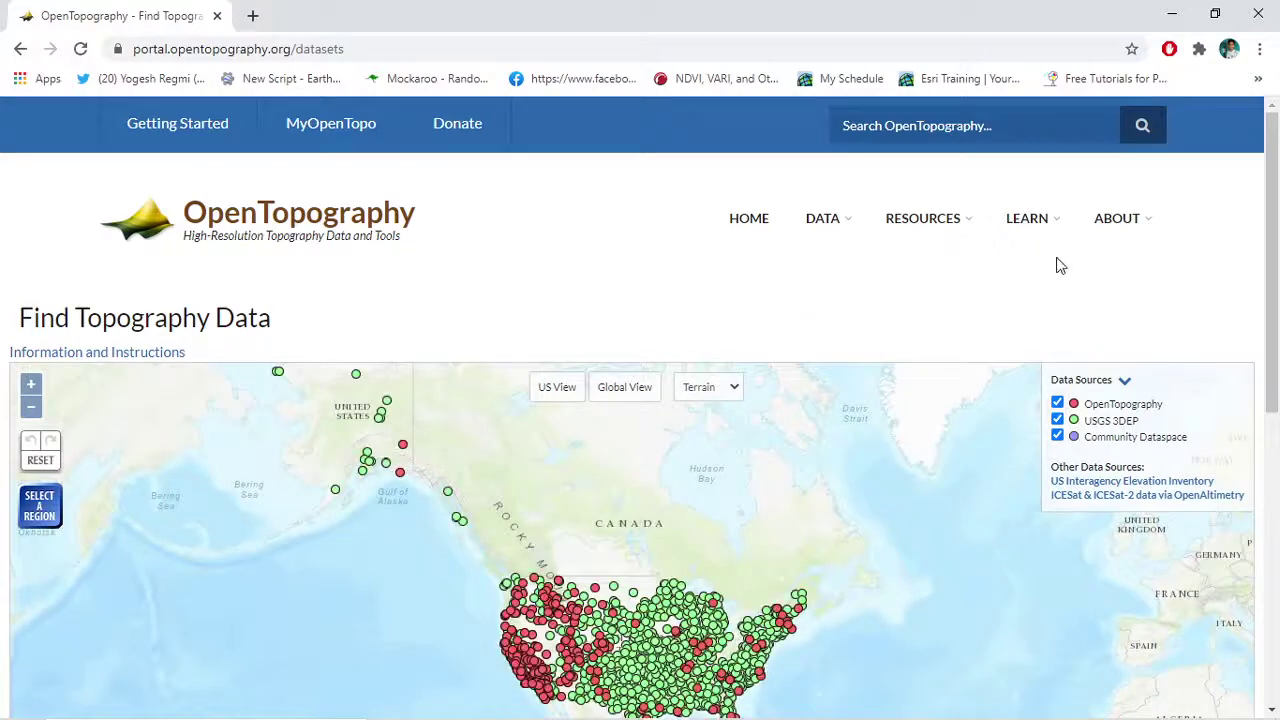
pyautogui.scroll(-1, 1272, 256)
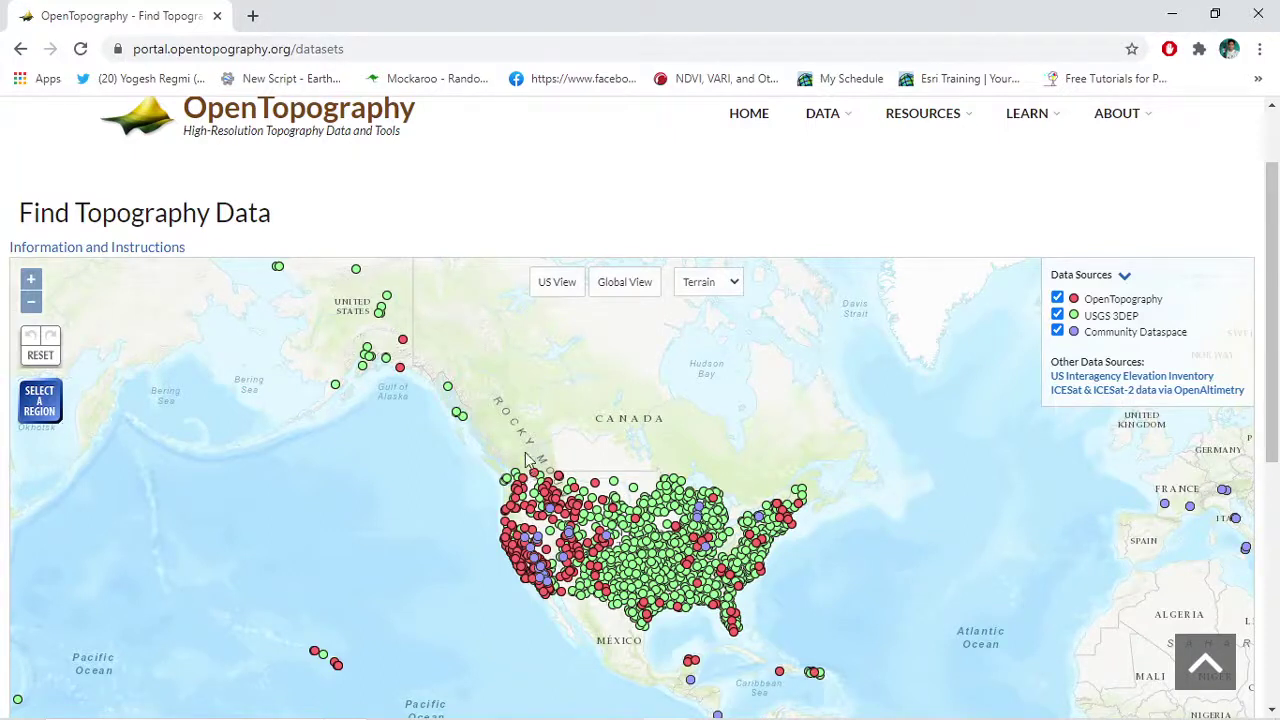
pyautogui.scroll(3, 558, 500)
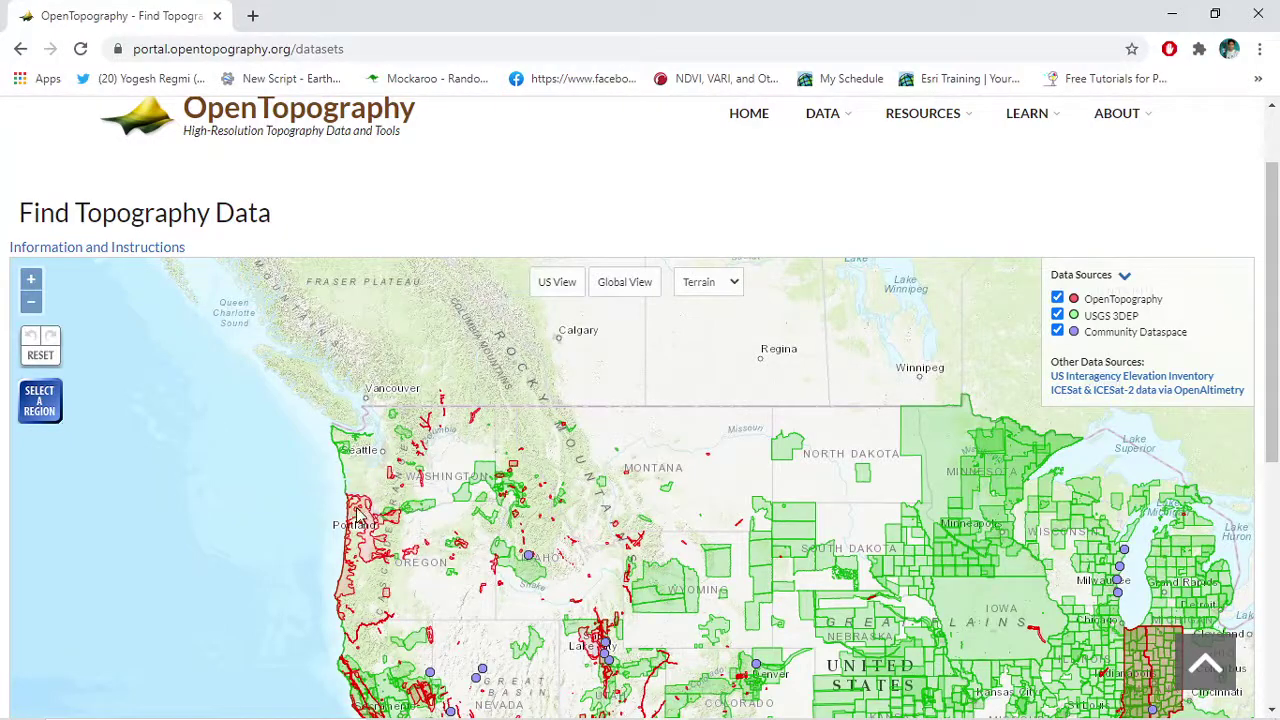
pyautogui.scroll(1, 358, 515)
pyautogui.scroll(1, 370, 514)
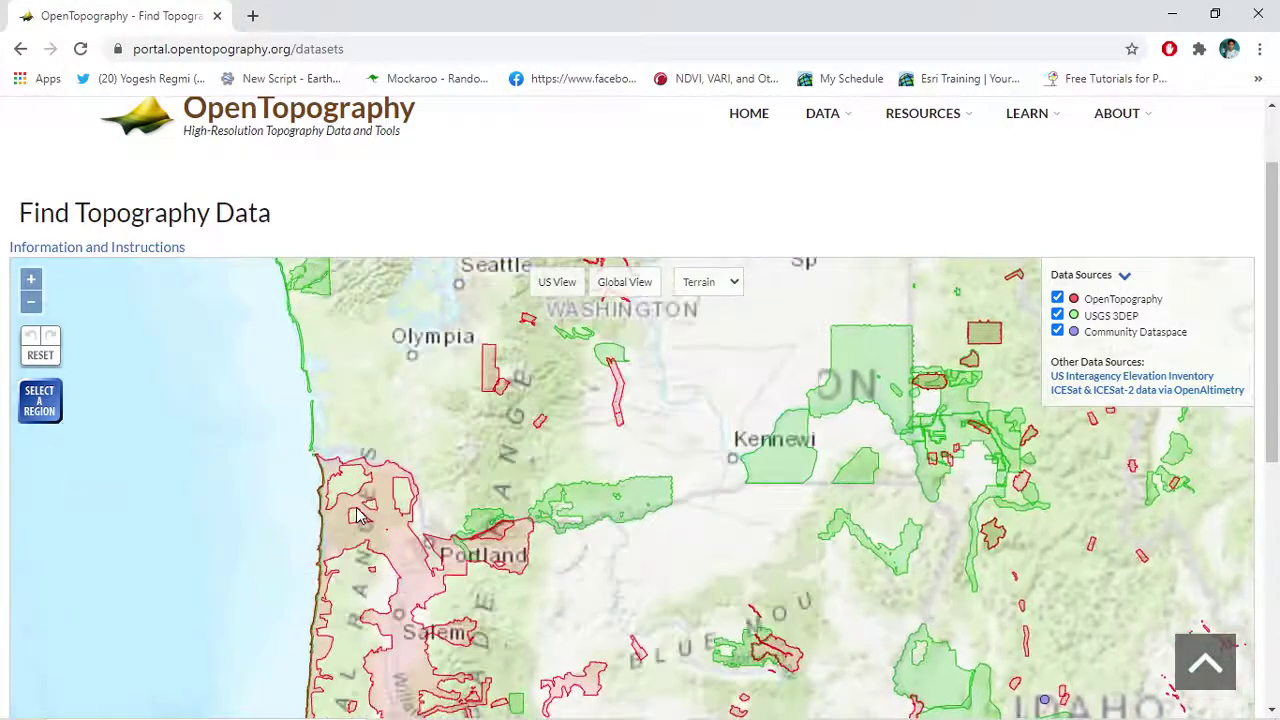
pyautogui.scroll(1, 384, 513)
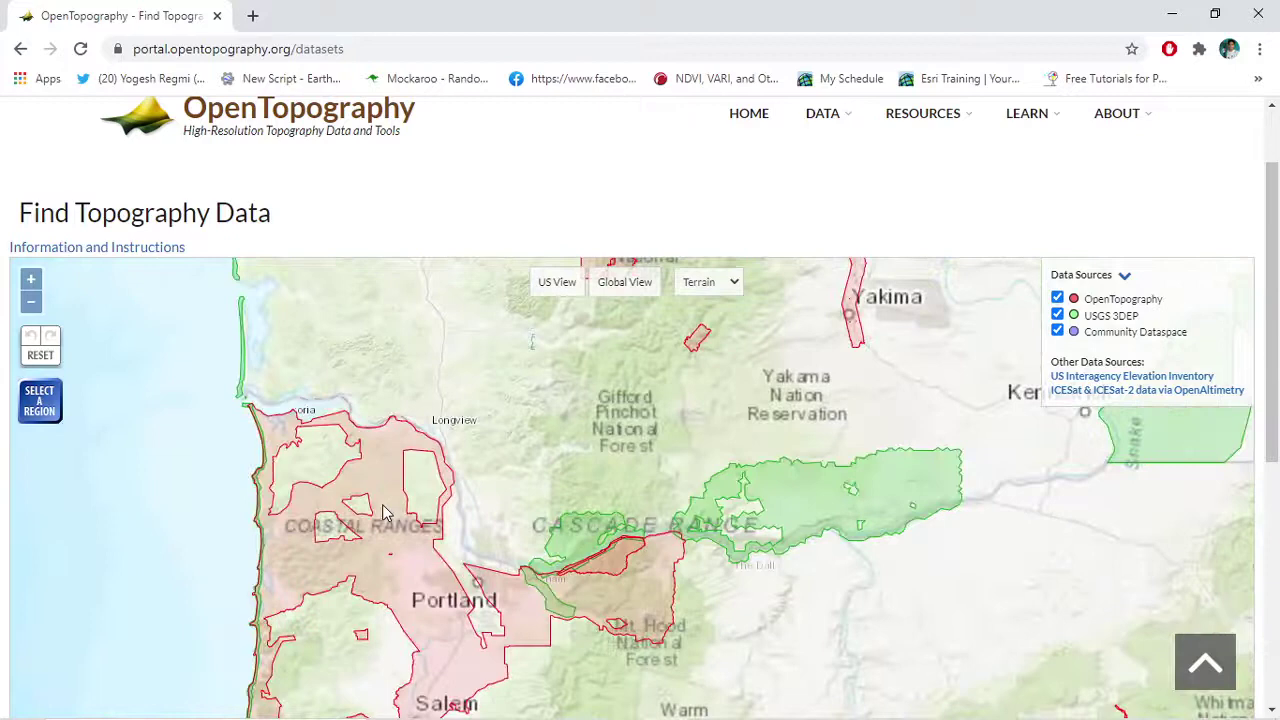
pyautogui.scroll(1, 384, 513)
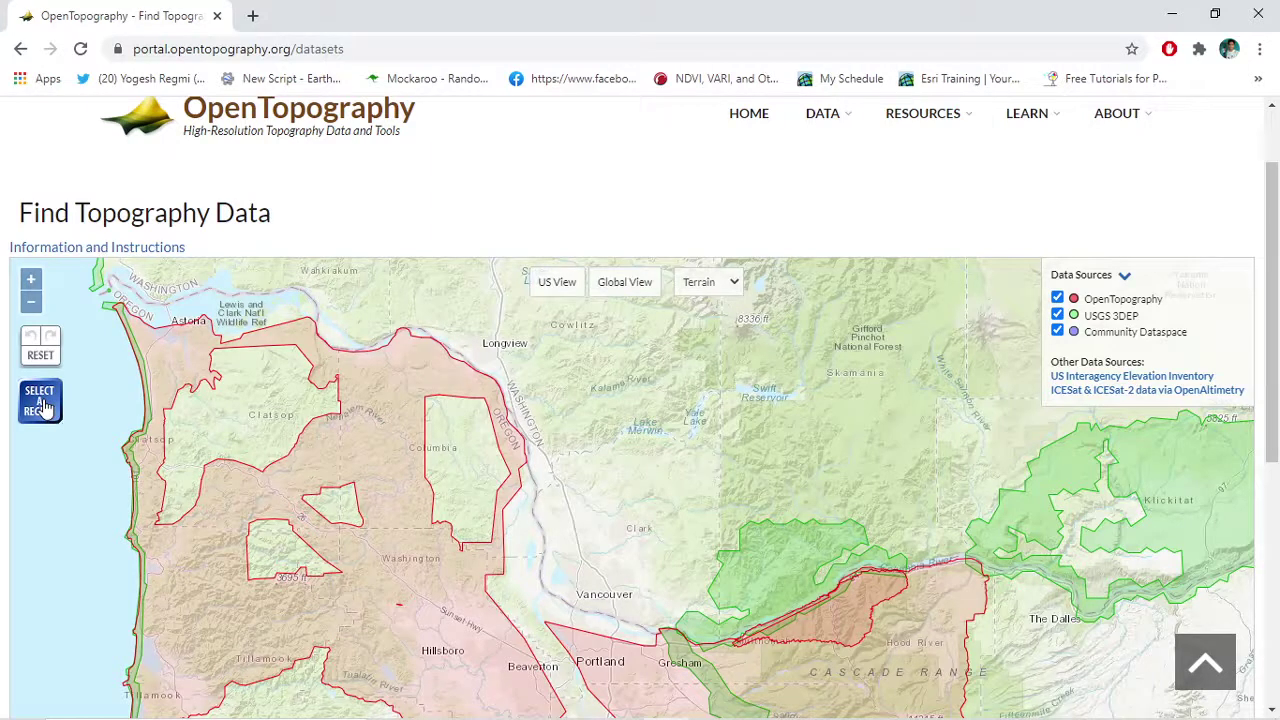
# Step: Draw a selection rectangle near Hillsboro, listing the five datasets covering it
pyautogui.click(44, 407)
pyautogui.moveTo(381, 555); pyautogui.dragTo(458, 632)
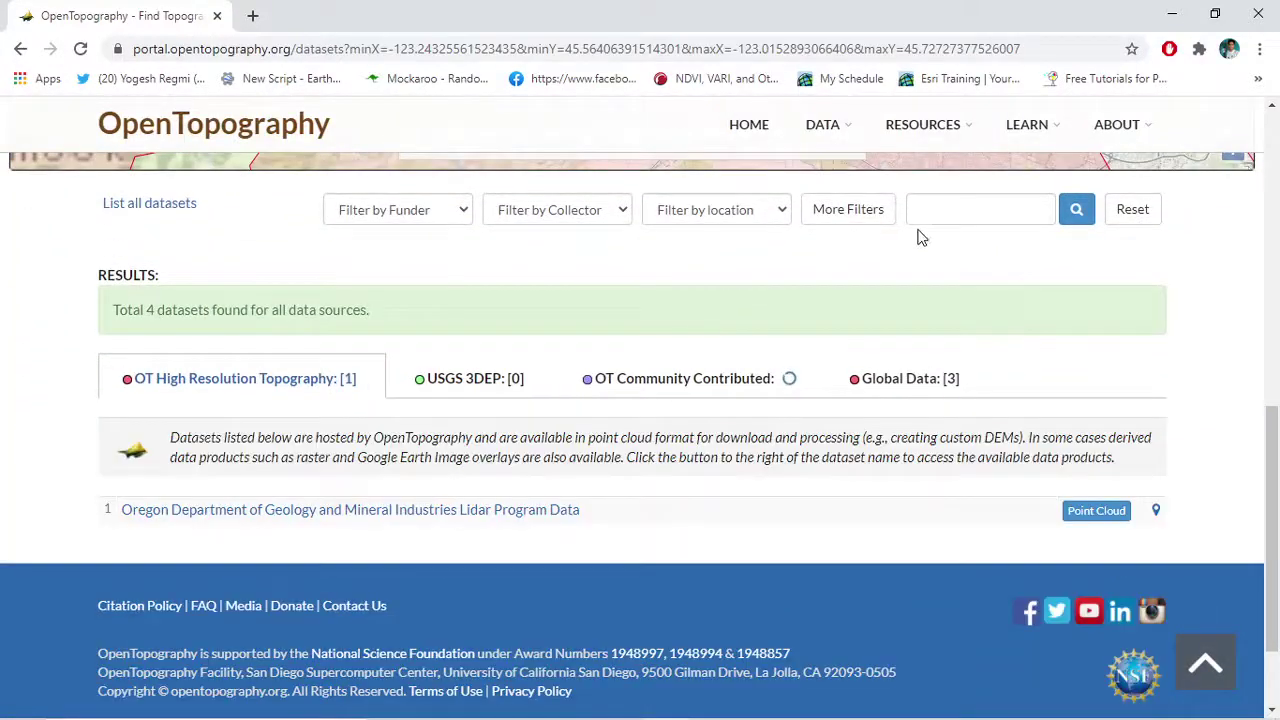
# Step: Filter results to Airborne Lidar point cloud data, excluding bathymetric, terrestrial, satellite and raster
pyautogui.click(849, 215)
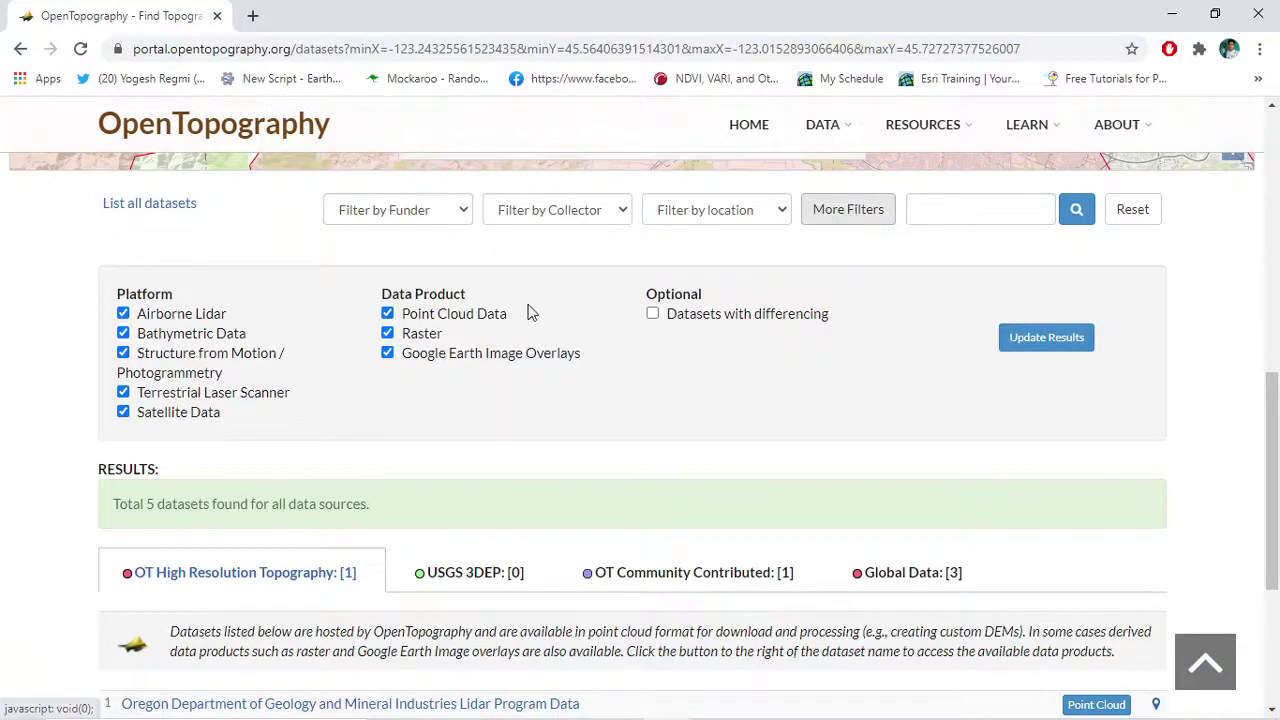
pyautogui.click(123, 334)
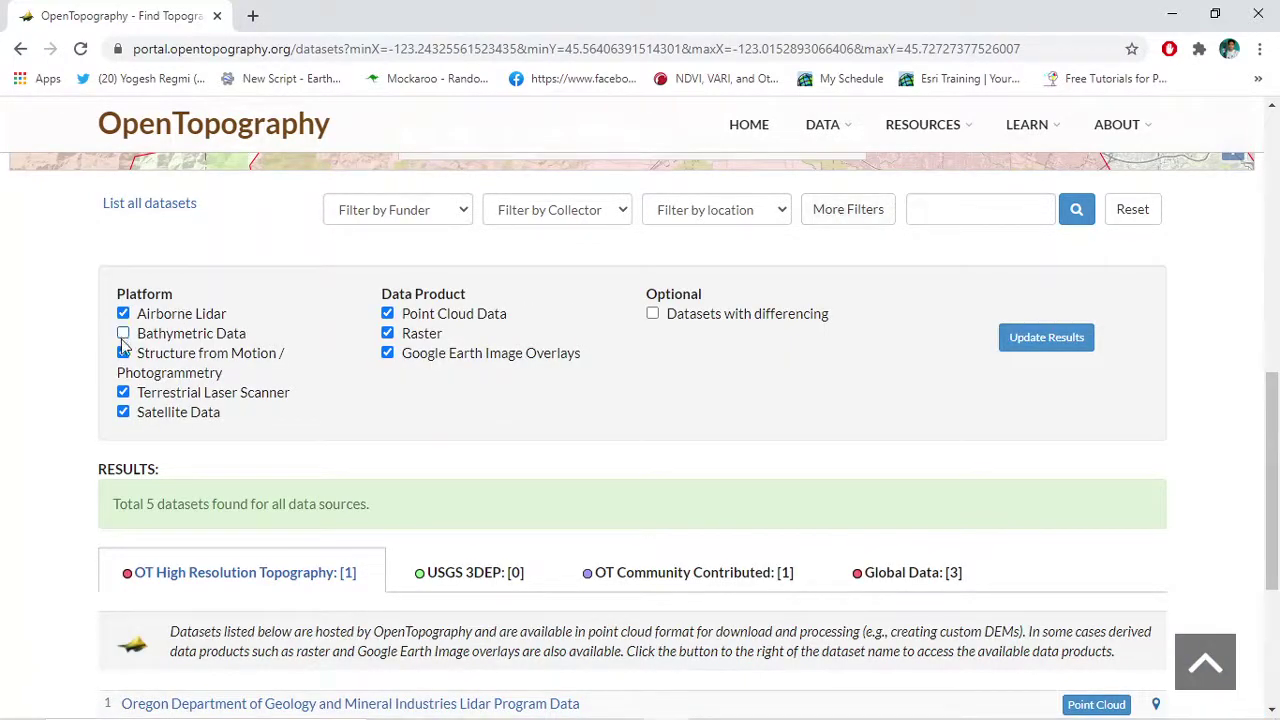
pyautogui.click(123, 412)
pyautogui.click(387, 333)
pyautogui.click(388, 338)
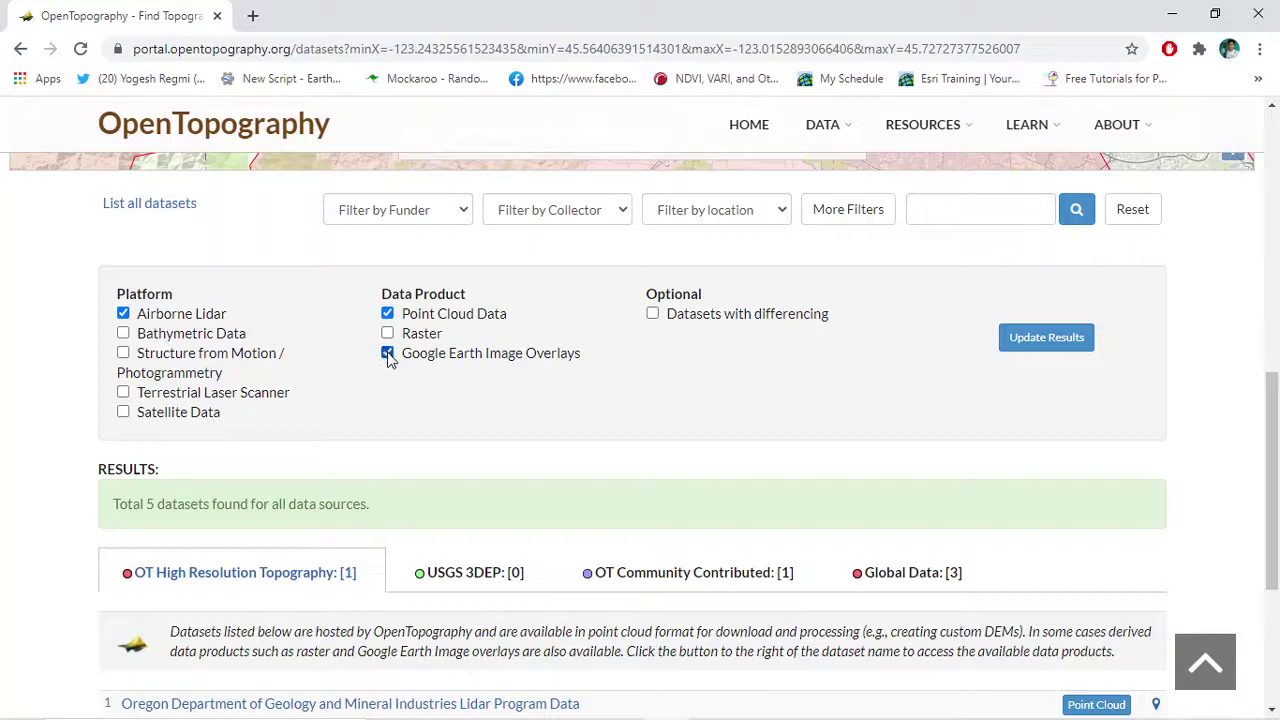
pyautogui.click(1046, 339)
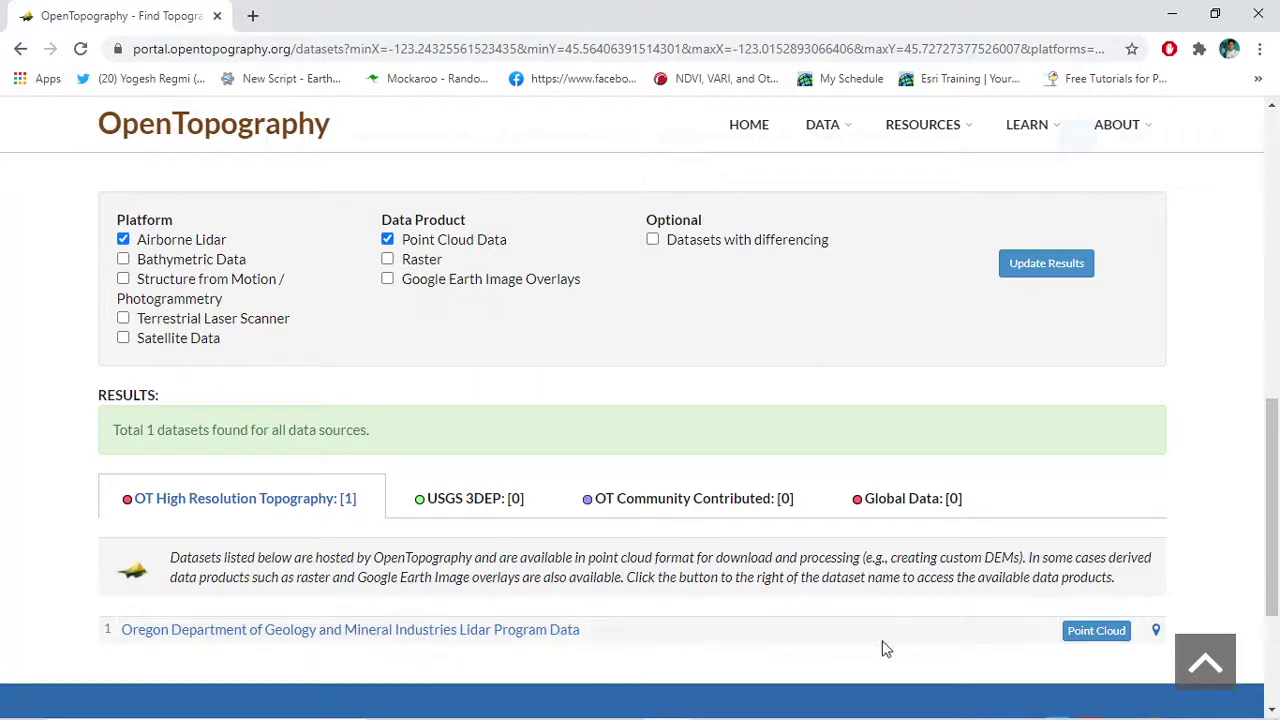
# Step: Open the Oregon lidar point cloud dataset page and scroll to its '1a. Select area' map
pyautogui.click(1086, 634)
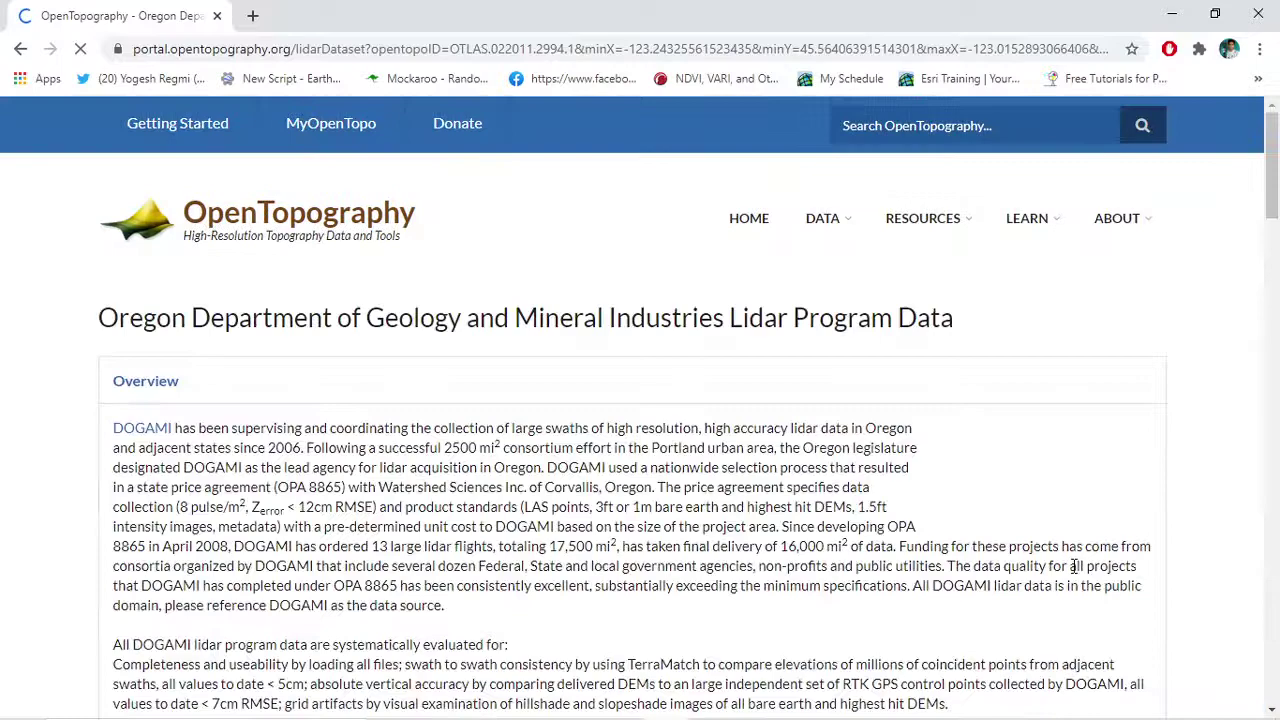
pyautogui.scroll(-3, 1074, 566)
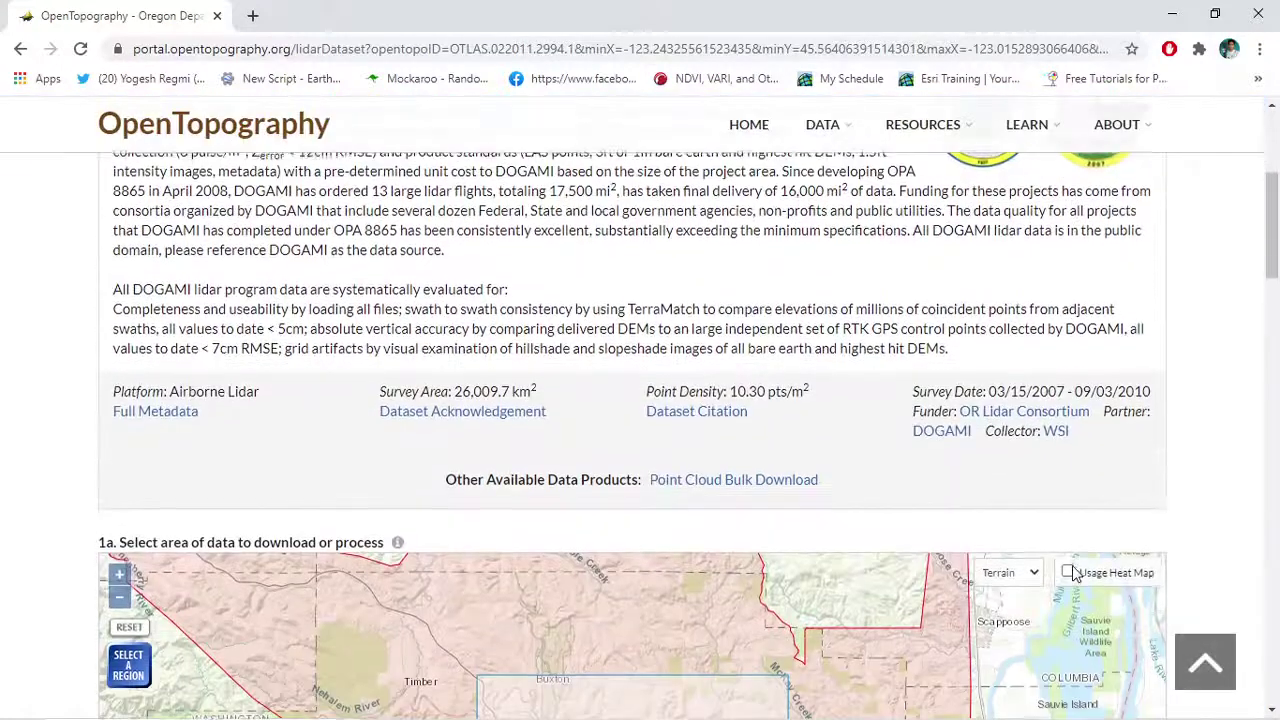
pyautogui.scroll(-3, 1075, 574)
pyautogui.scroll(-2, 1074, 574)
pyautogui.scroll(-1, 1074, 574)
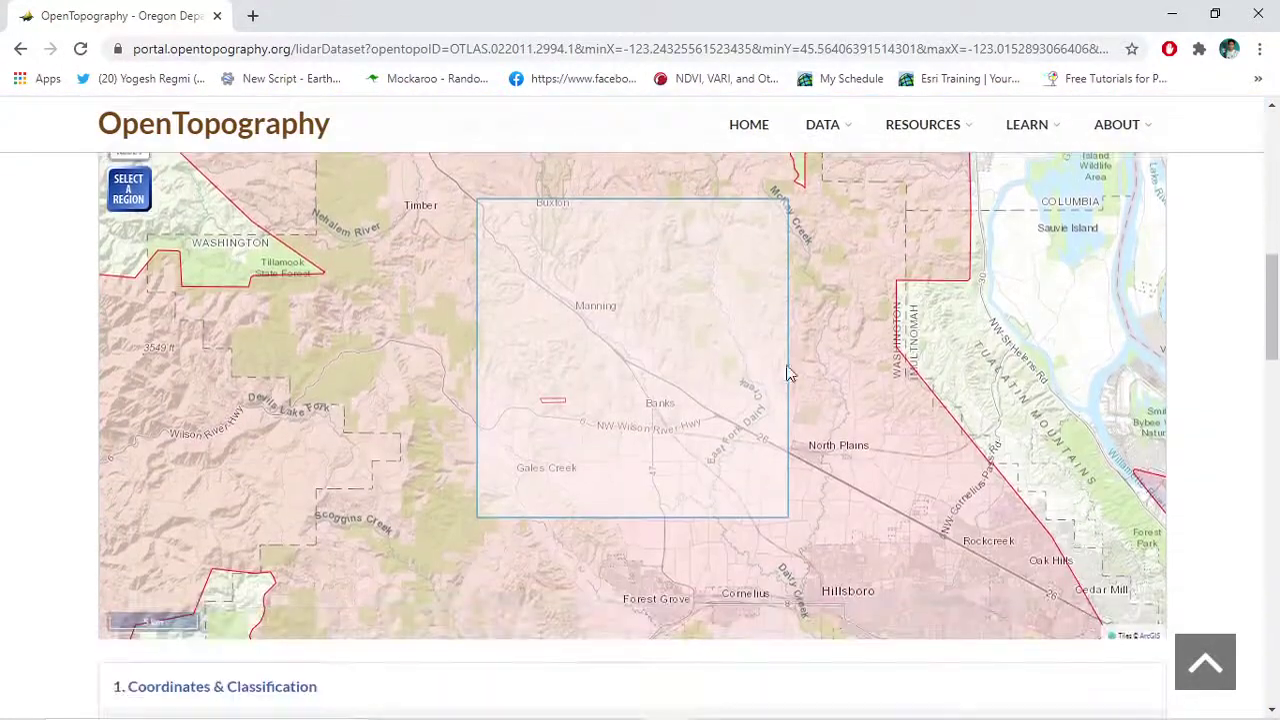
pyautogui.scroll(-3, 727, 377)
pyautogui.scroll(2, 727, 377)
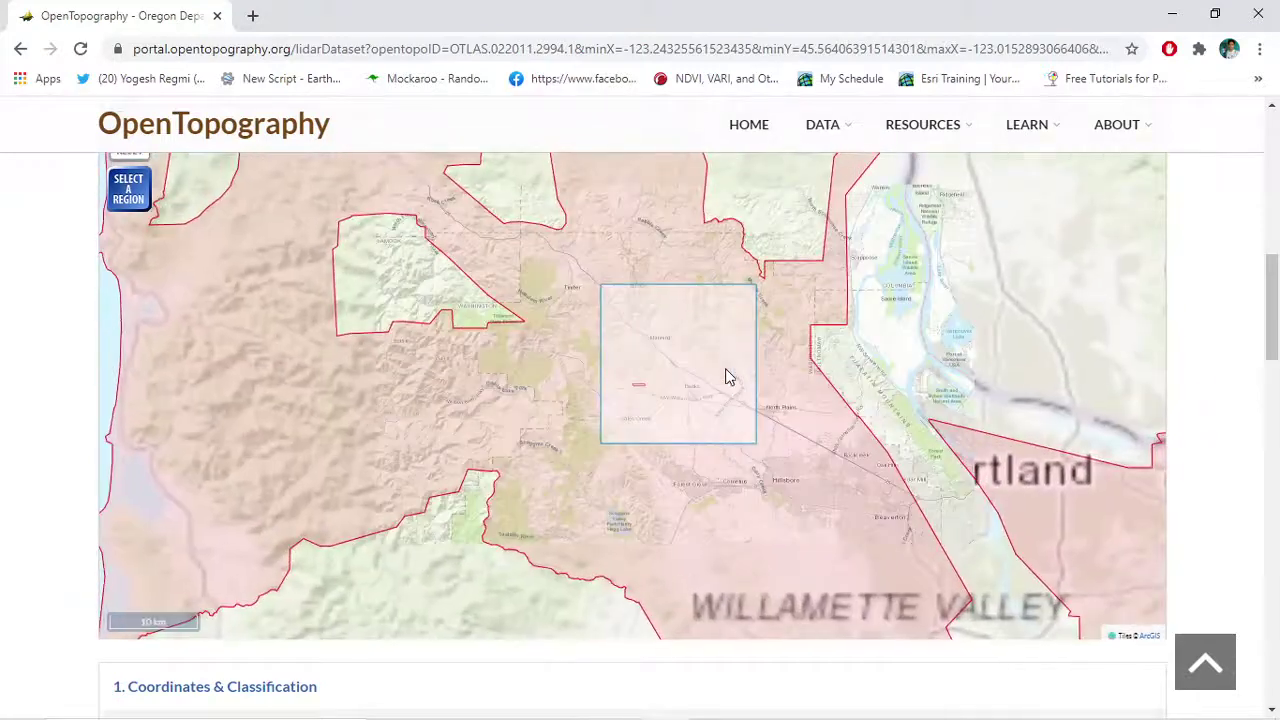
pyautogui.scroll(-1, 1214, 363)
pyautogui.scroll(-2, 1214, 363)
pyautogui.scroll(-1, 1216, 367)
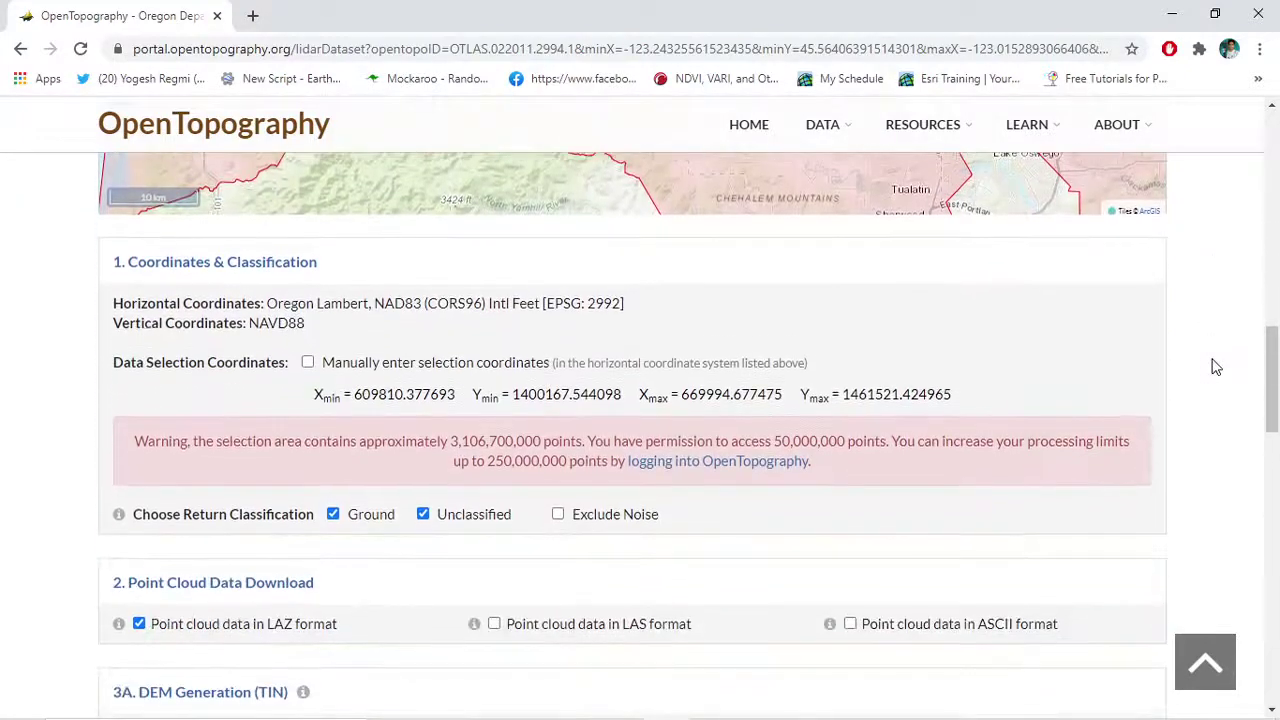
pyautogui.scroll(1, 1216, 367)
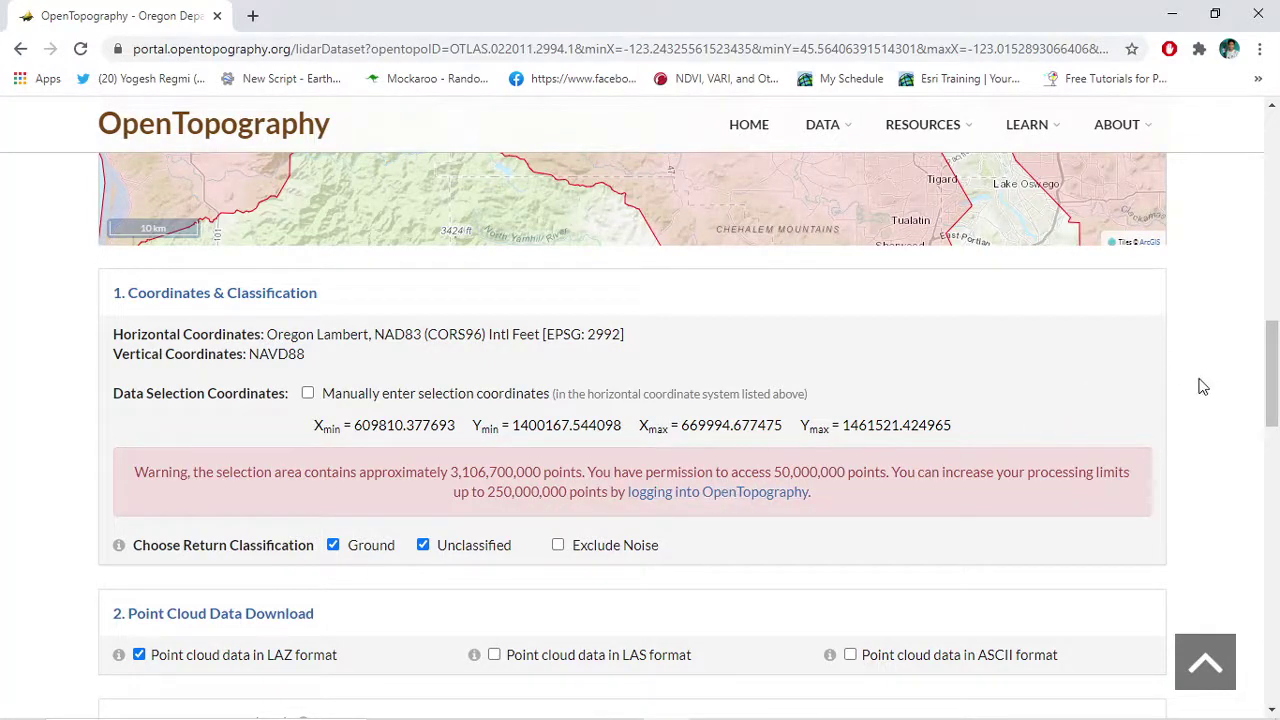
pyautogui.scroll(1, 1210, 329)
pyautogui.scroll(1, 1210, 329)
pyautogui.scroll(2, 1210, 329)
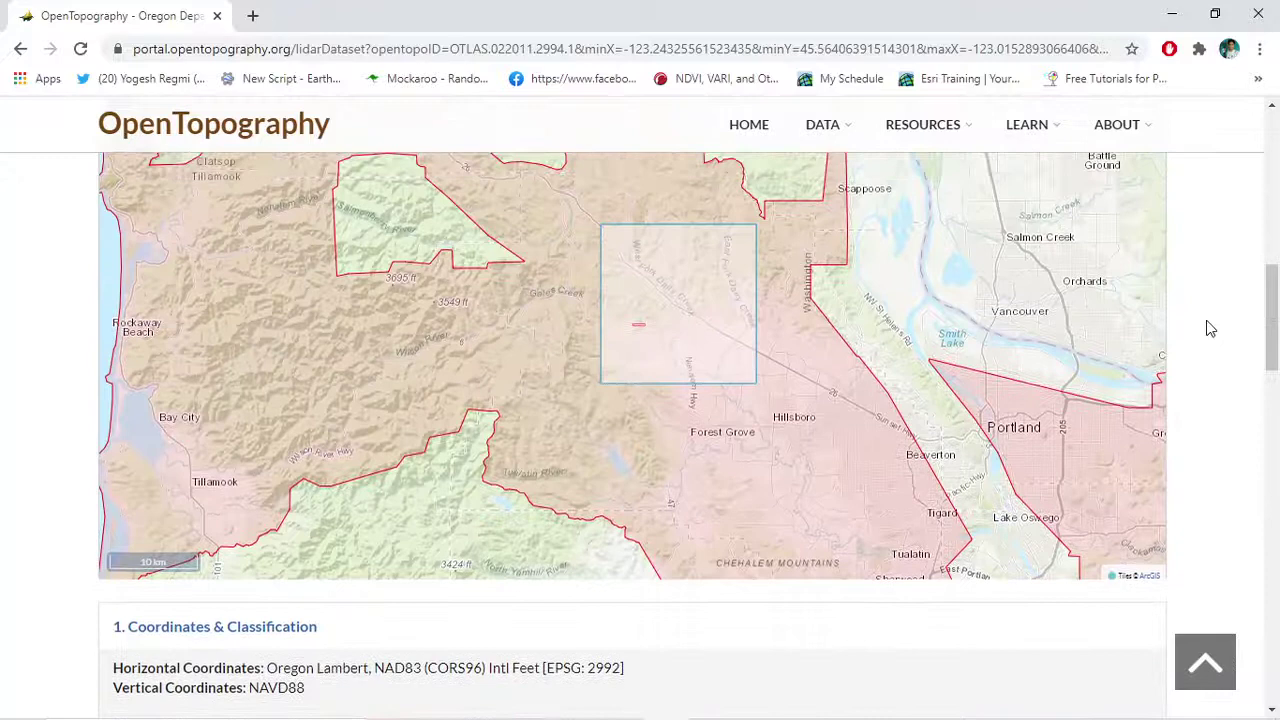
pyautogui.scroll(1, 1210, 329)
pyautogui.scroll(1, 1210, 329)
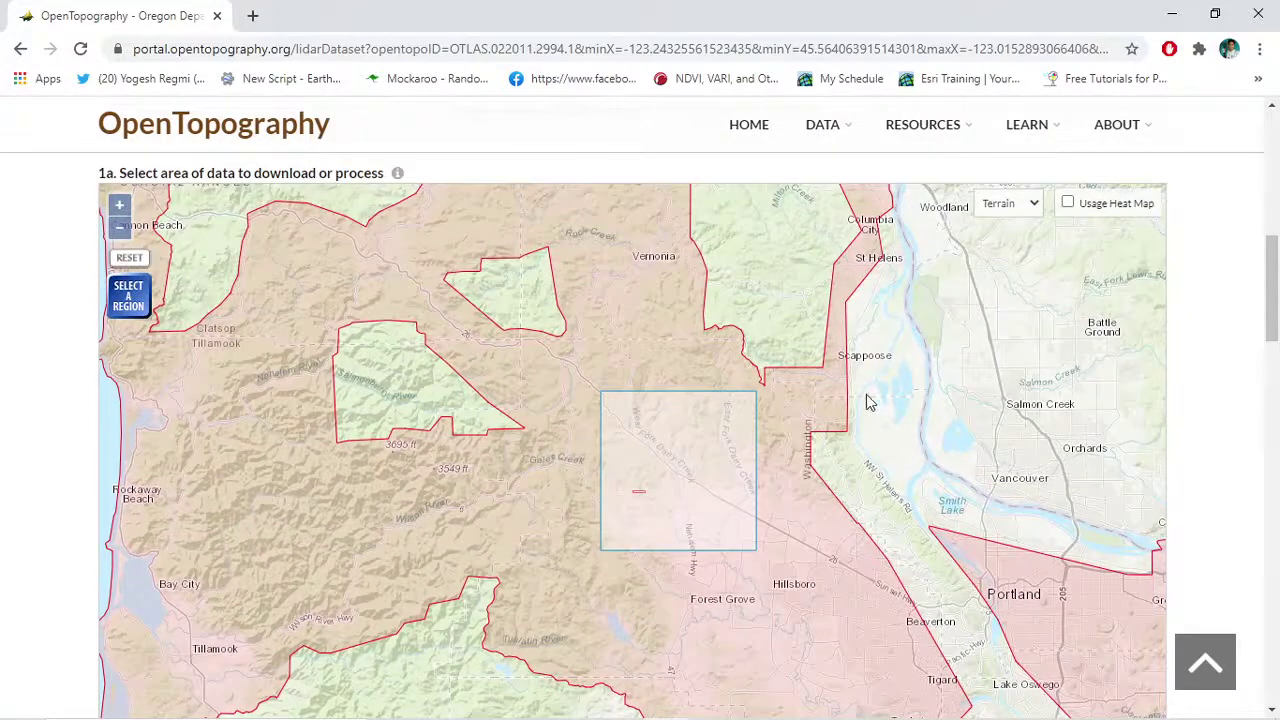
# Step: Select an area along the Wilson River and check its roughly 311.7 million point estimate
pyautogui.click(134, 305)
pyautogui.moveTo(448, 481); pyautogui.dragTo(502, 522)
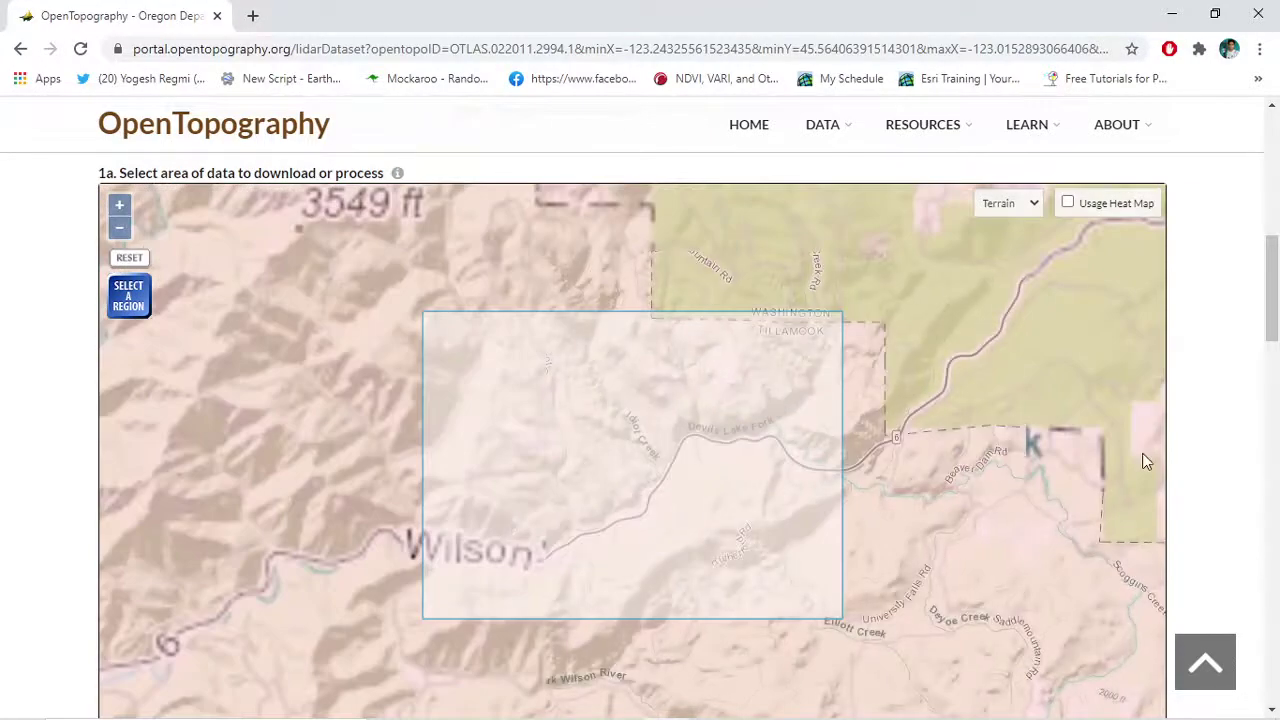
pyautogui.scroll(-1, 1194, 472)
pyautogui.scroll(-3, 1194, 472)
pyautogui.scroll(-2, 1198, 472)
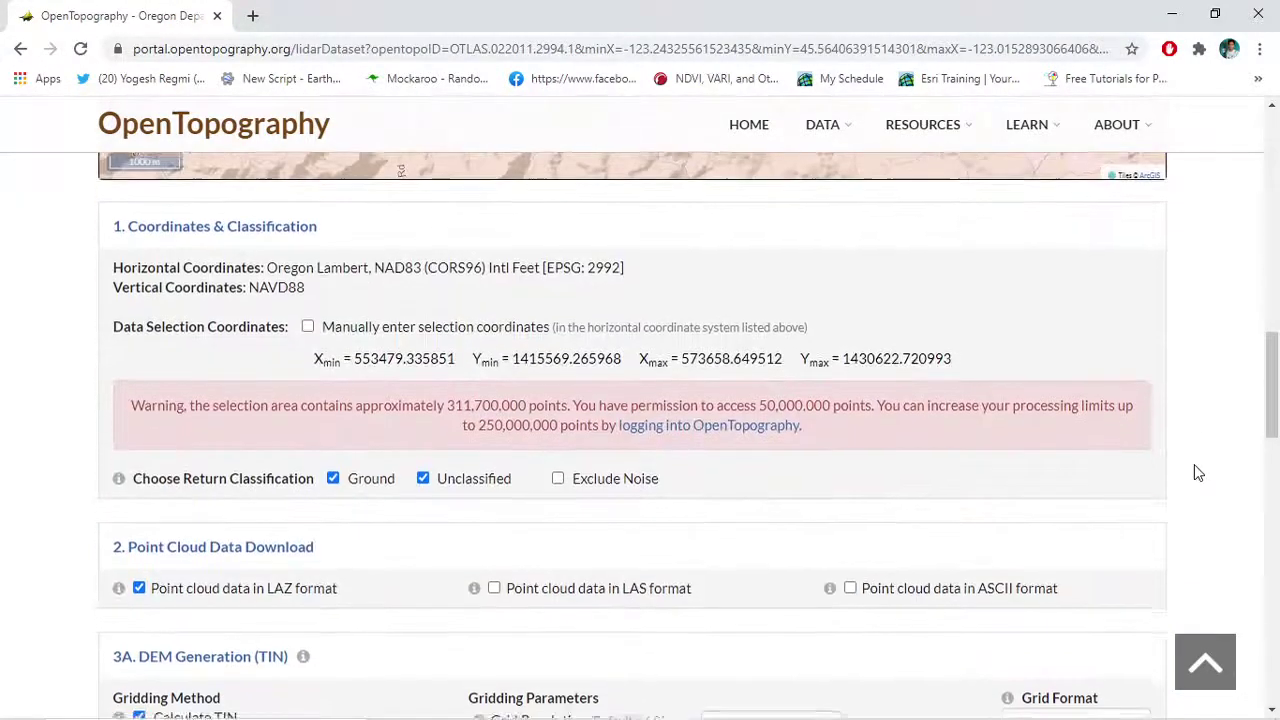
pyautogui.scroll(-1, 1198, 472)
pyautogui.scroll(1, 1198, 472)
pyautogui.scroll(1, 1198, 472)
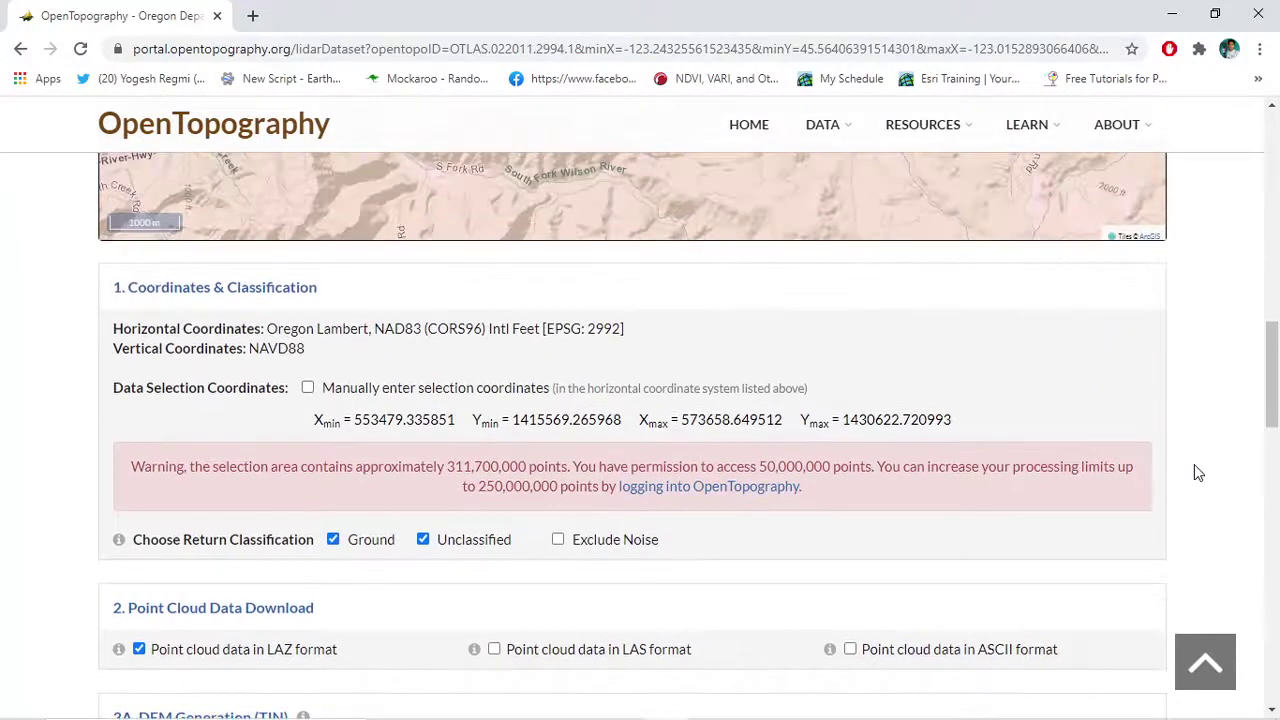
pyautogui.scroll(1, 1198, 472)
pyautogui.scroll(1, 1198, 472)
pyautogui.scroll(2, 1198, 472)
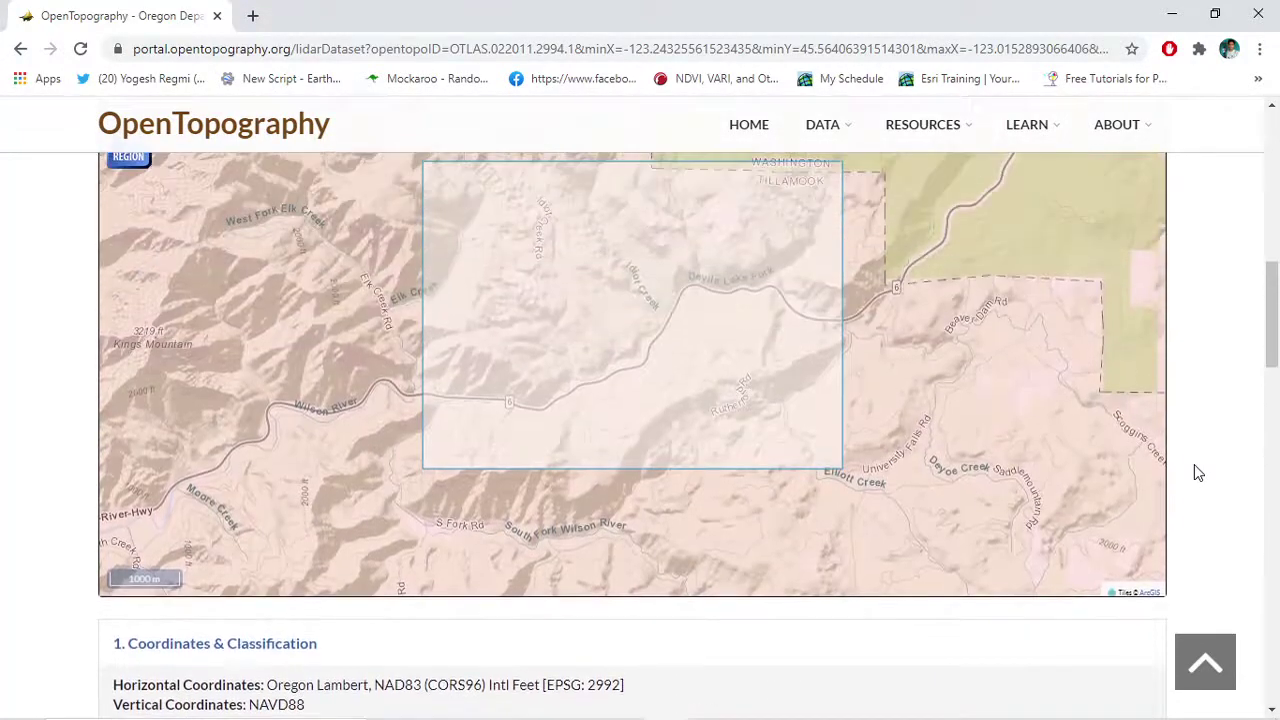
pyautogui.scroll(2, 125, 168)
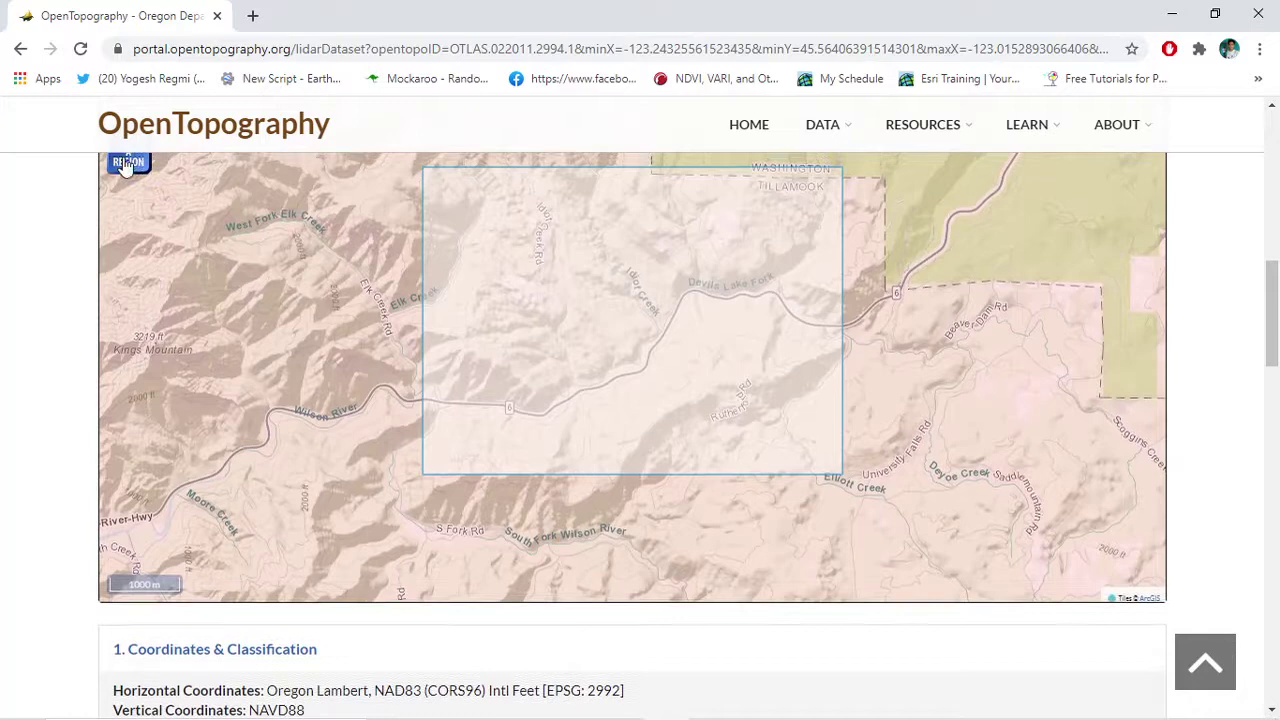
# Step: Redraw a smaller region of about 10,246,000 points and confirm the green point-count message
pyautogui.click(128, 340)
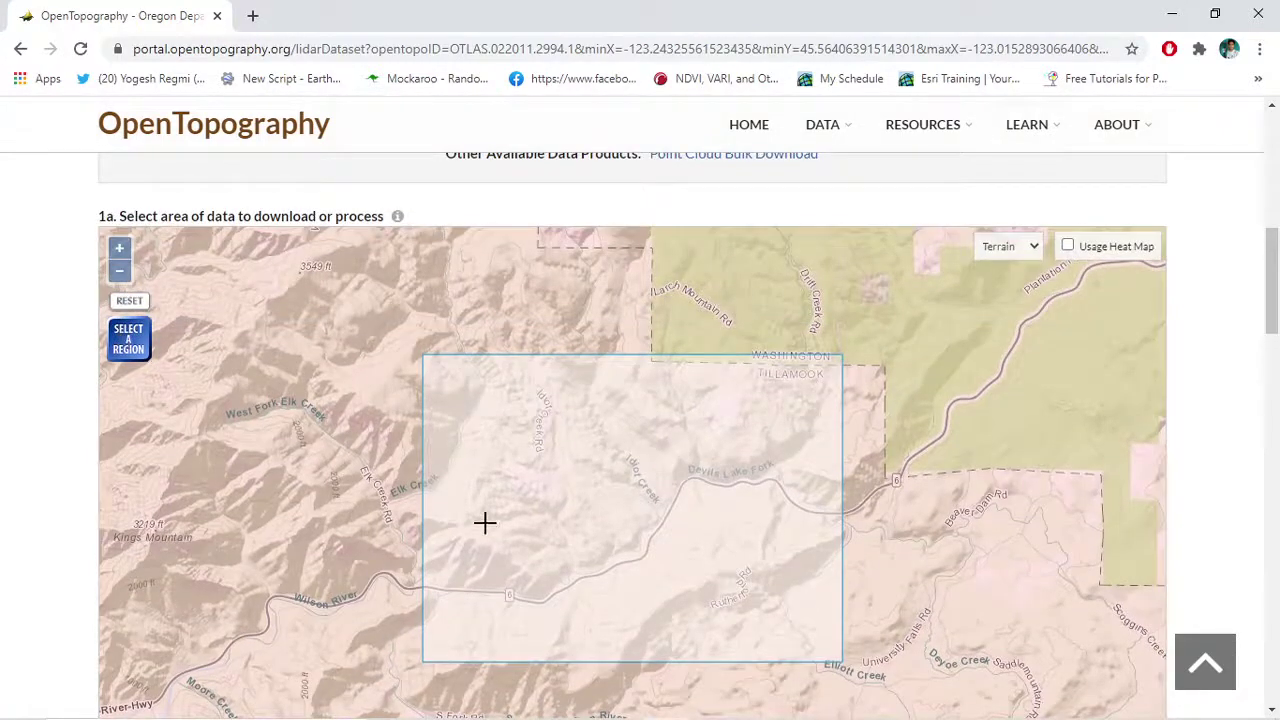
pyautogui.moveTo(317, 466); pyautogui.dragTo(394, 540)
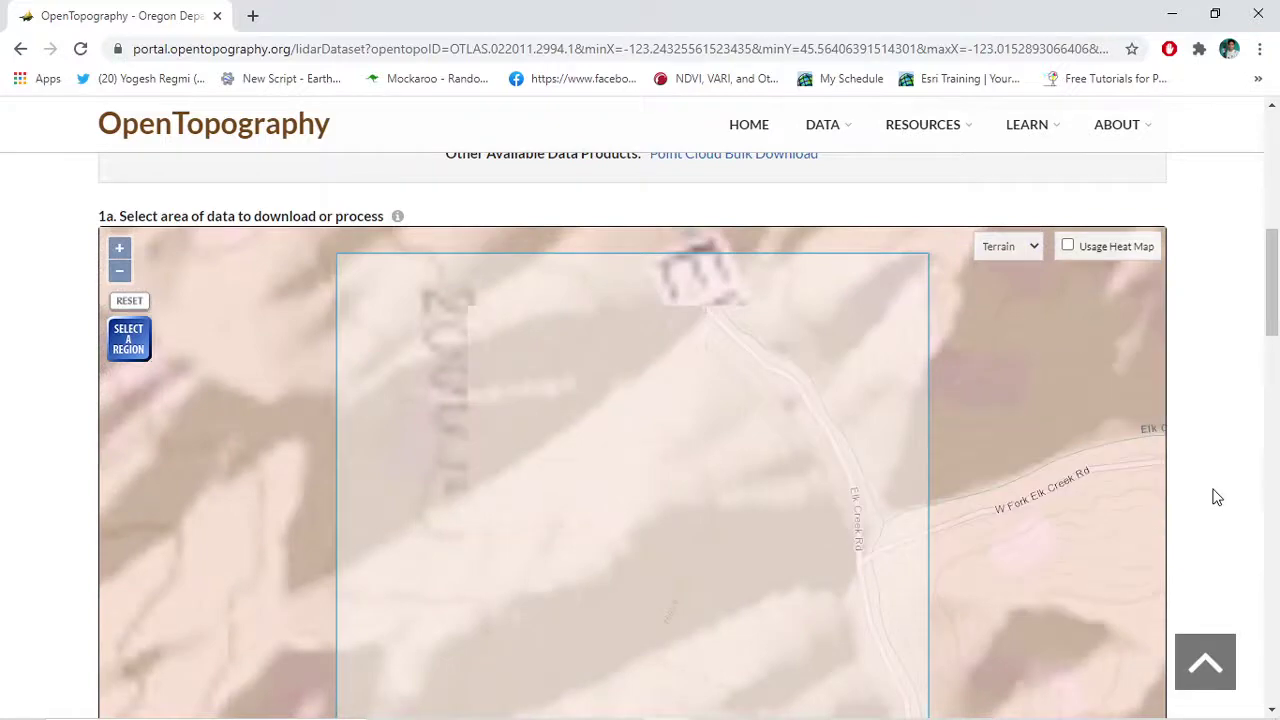
pyautogui.scroll(-2, 1215, 498)
pyautogui.scroll(-3, 1213, 497)
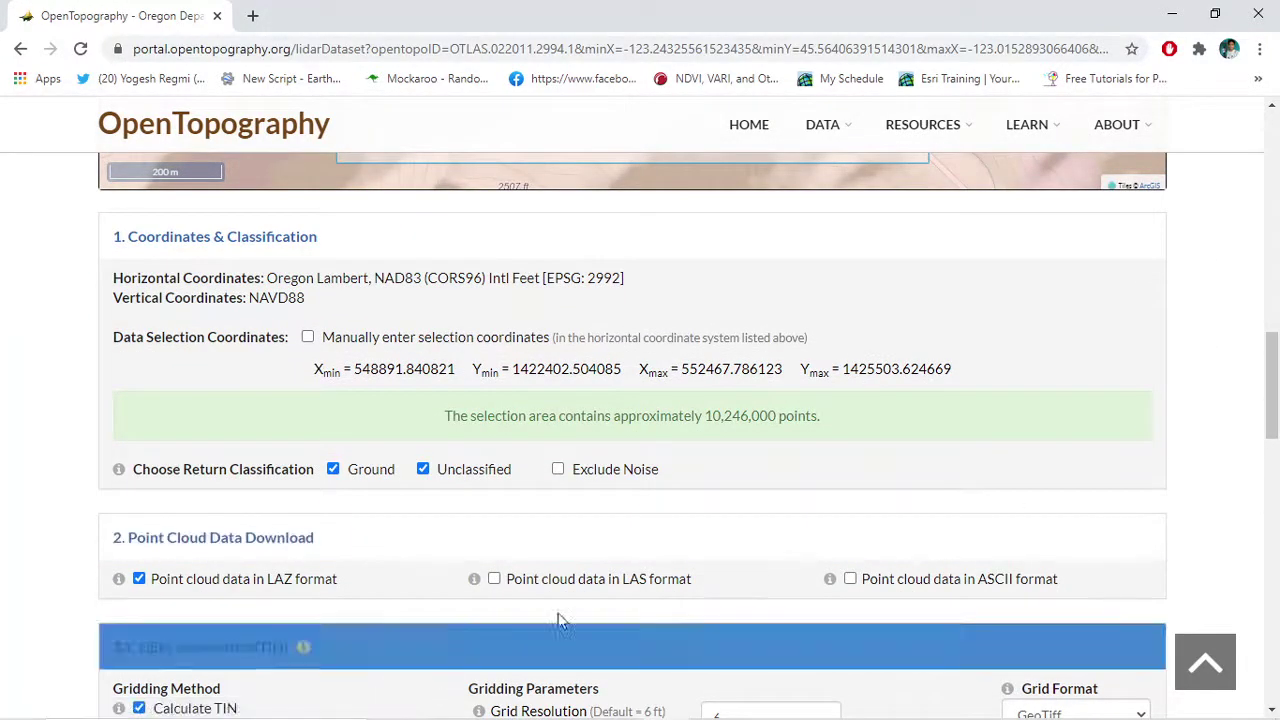
pyautogui.scroll(-2, 645, 640)
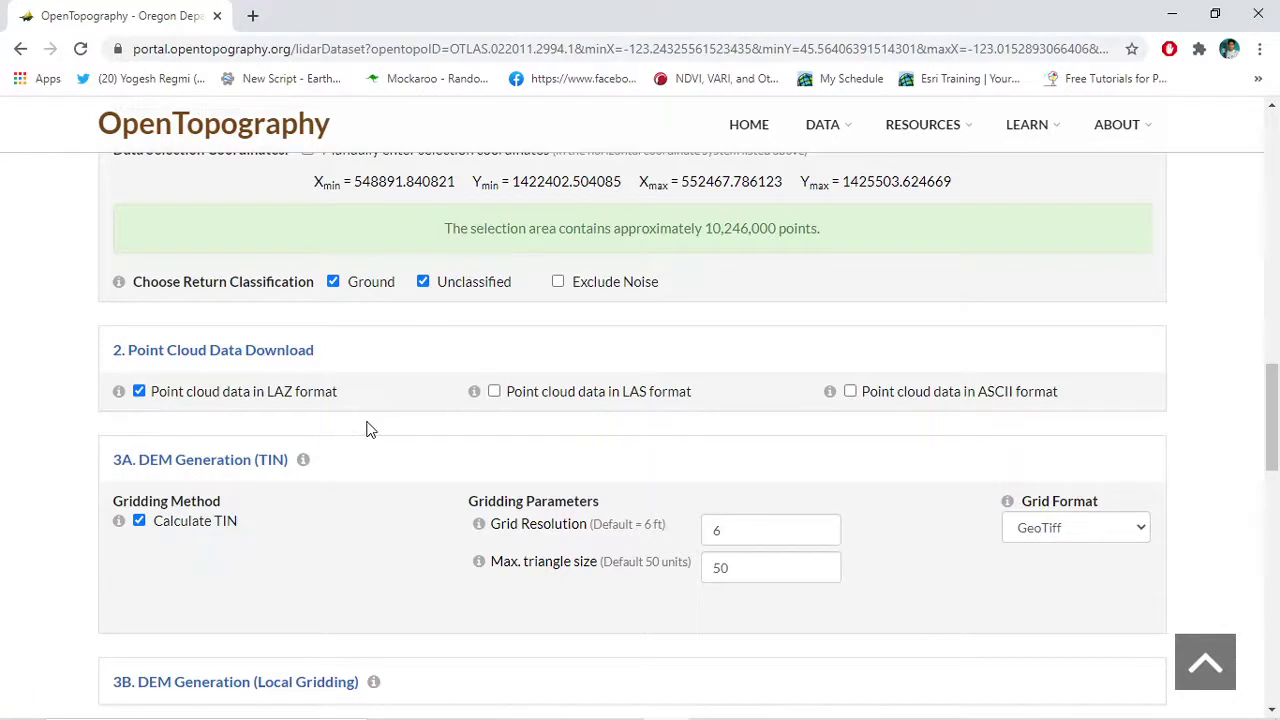
# Step: Uncheck Calculate TIN in section 3A, then scroll down to the Job Description form
pyautogui.scroll(-1, 367, 429)
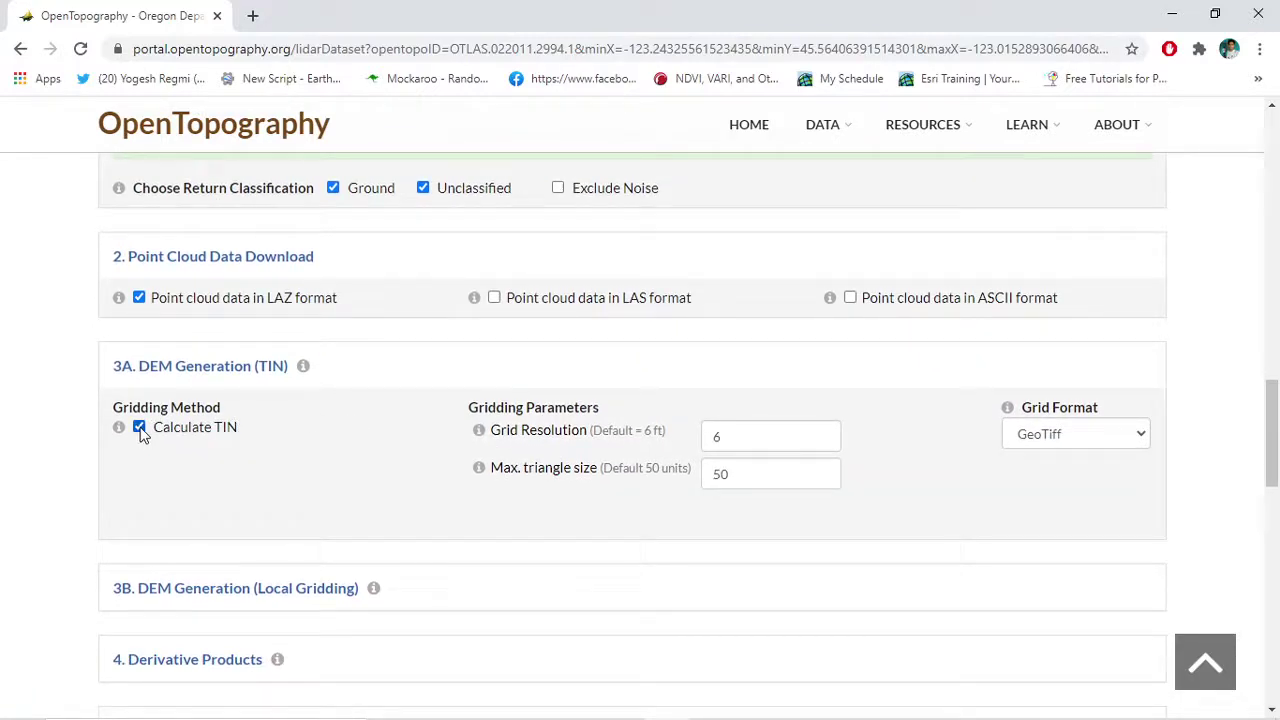
pyautogui.click(139, 427)
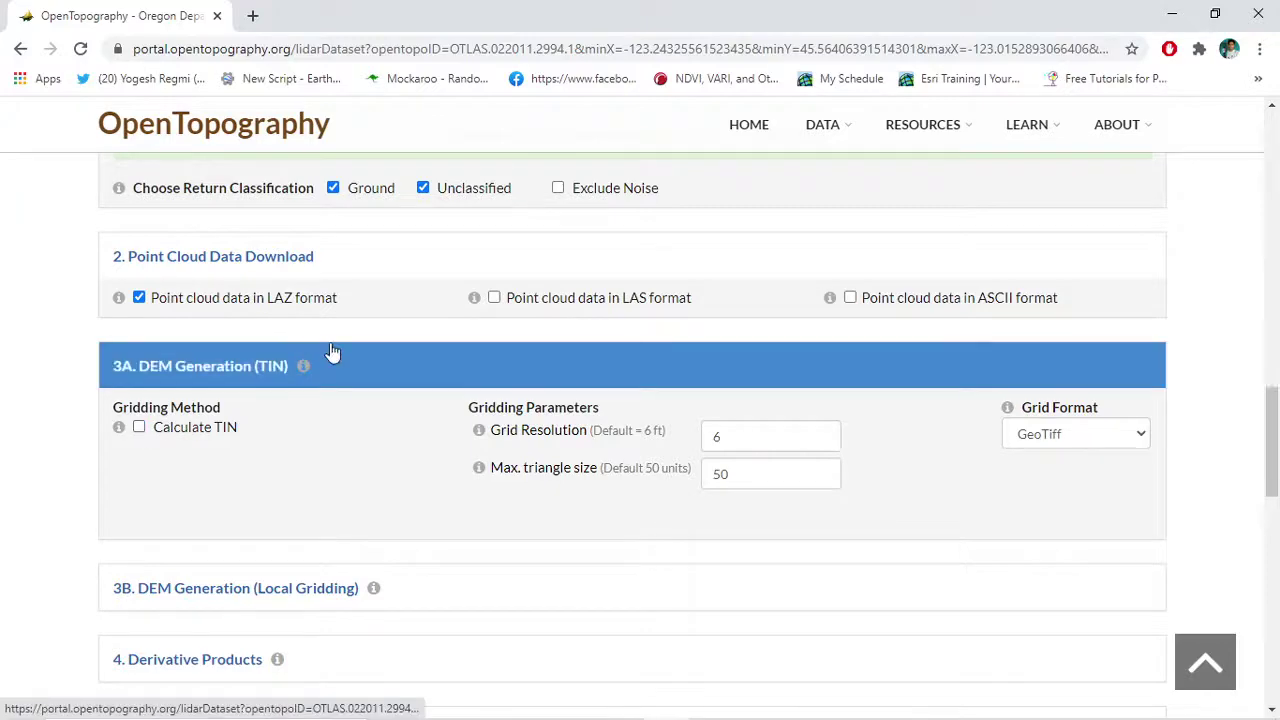
pyautogui.scroll(-2, 334, 352)
pyautogui.scroll(-4, 334, 350)
pyautogui.scroll(-3, 332, 348)
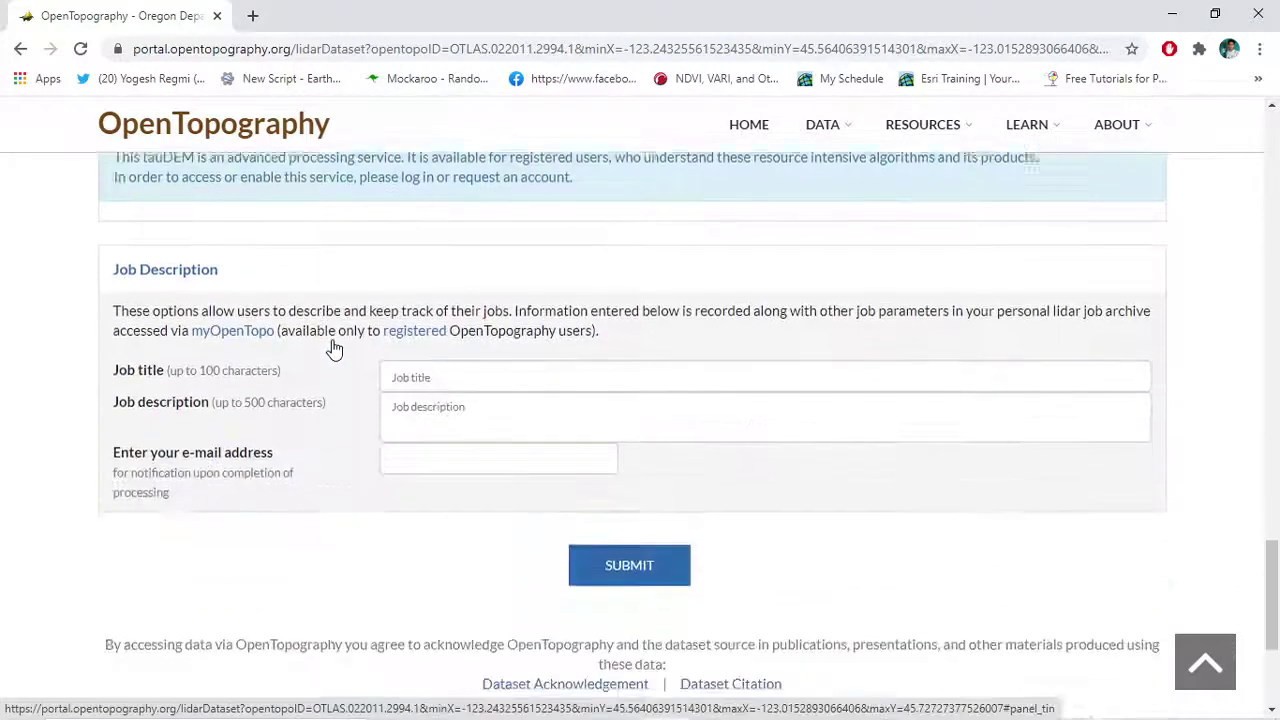
pyautogui.rightClick(333, 346)
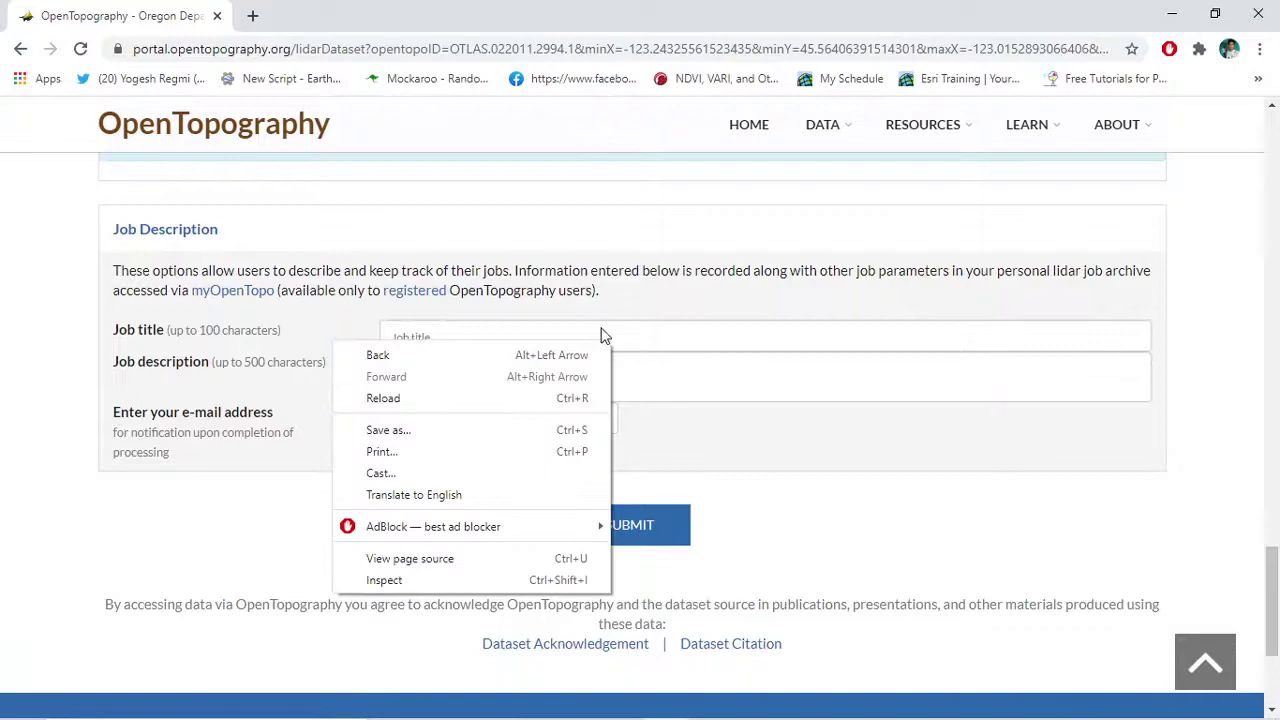
# Step: Set the job title to Student and enter a student-research job description
pyautogui.click(642, 333)
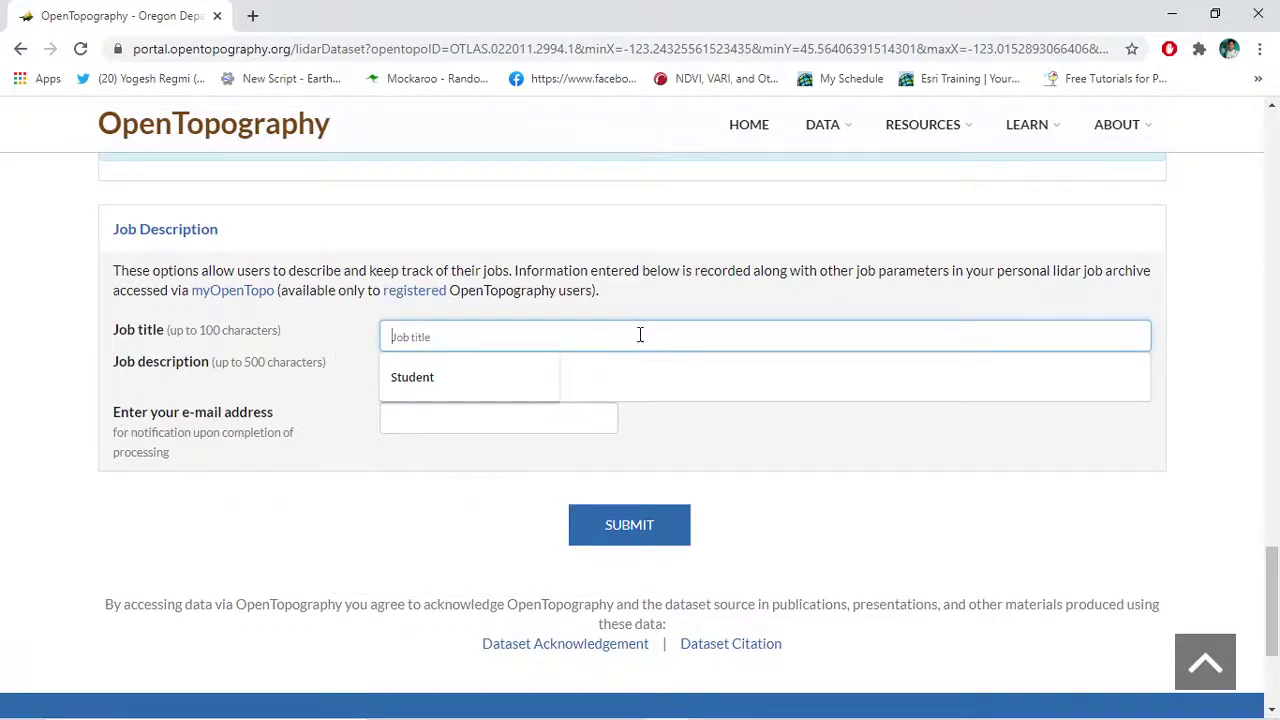
pyautogui.click(511, 378)
pyautogui.click(483, 367)
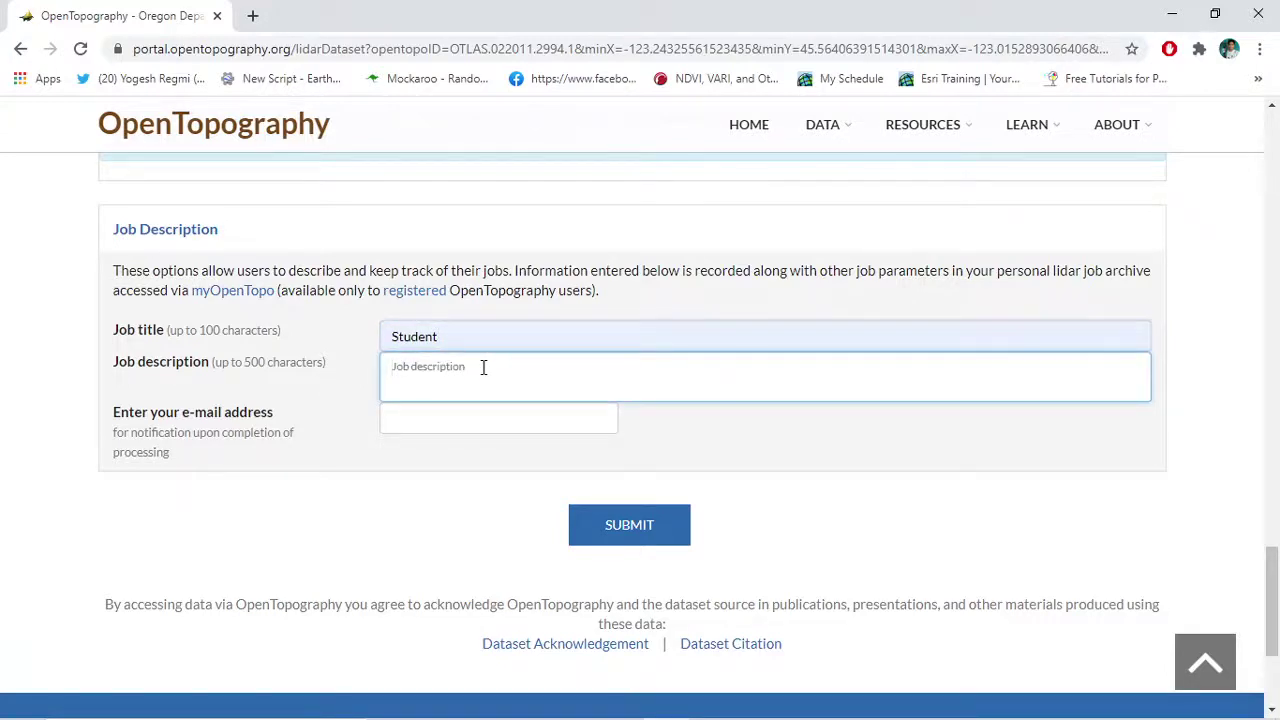
pyautogui.write('T')
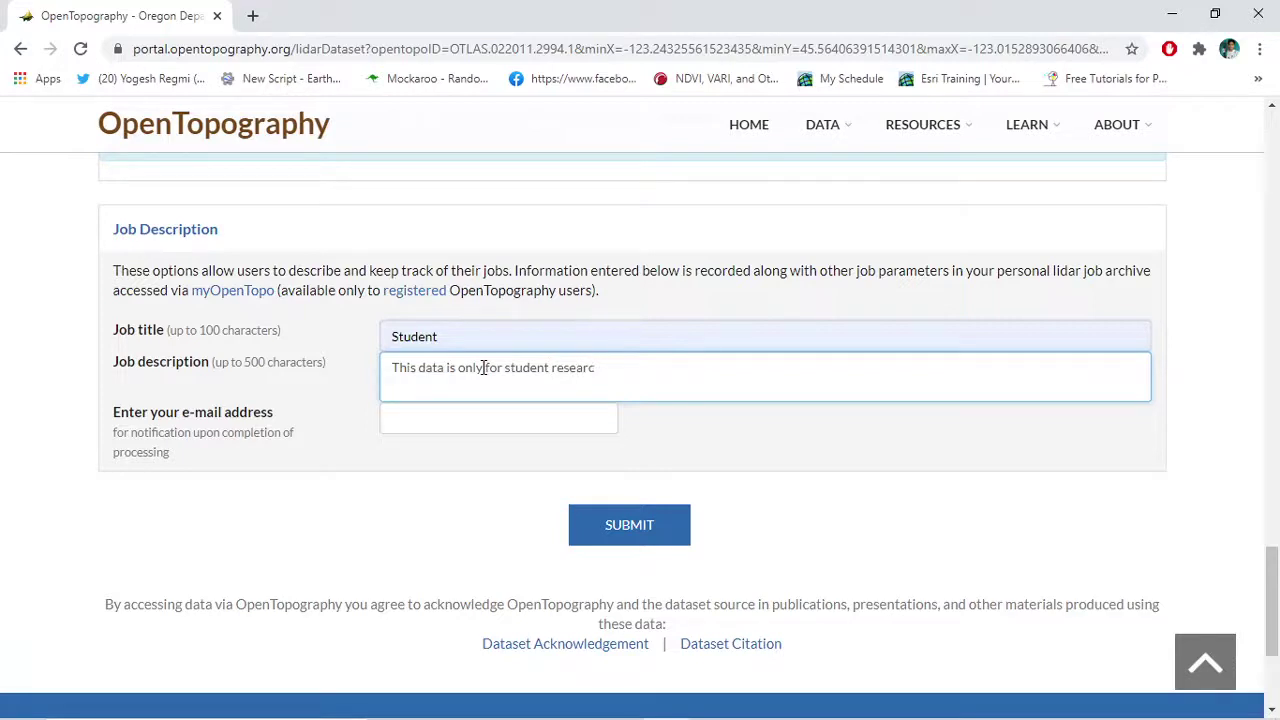
pyautogui.write('h pur')
pyautogui.write('pos')
pyautogui.write('r')
# Step: Fill in the saved notification e-mail address and submit the point cloud job
pyautogui.click(450, 410)
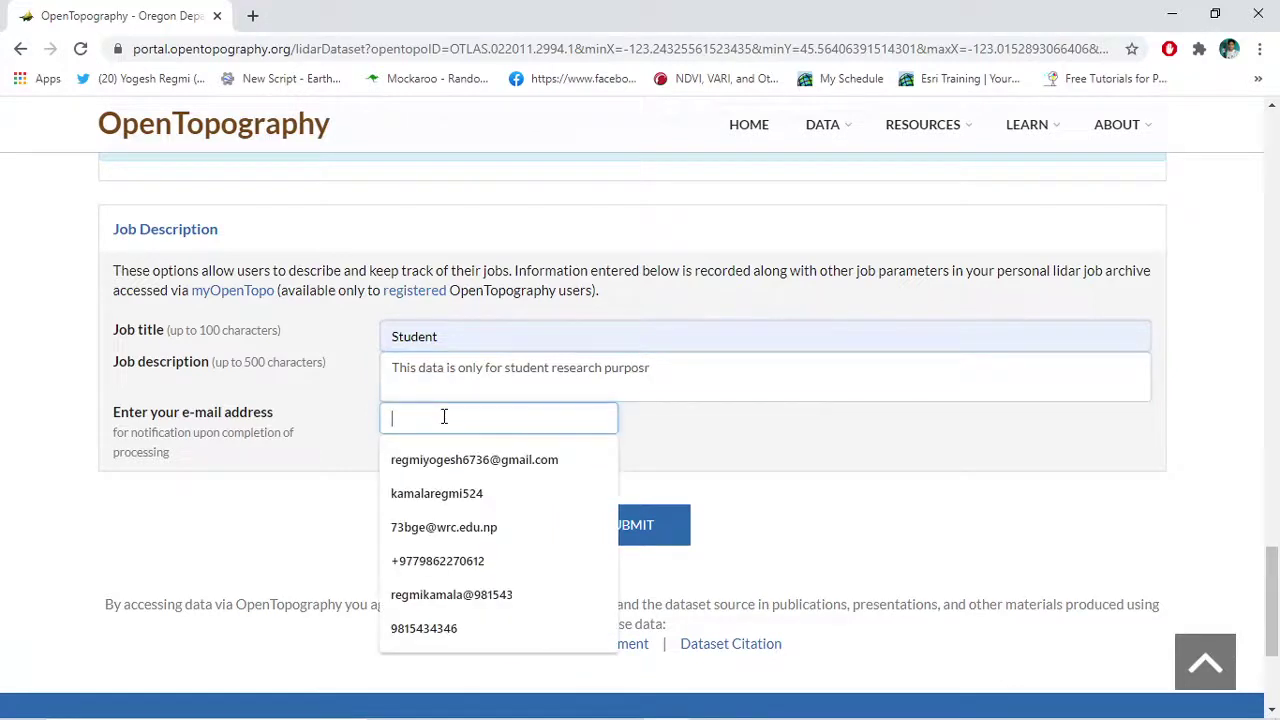
pyautogui.click(440, 459)
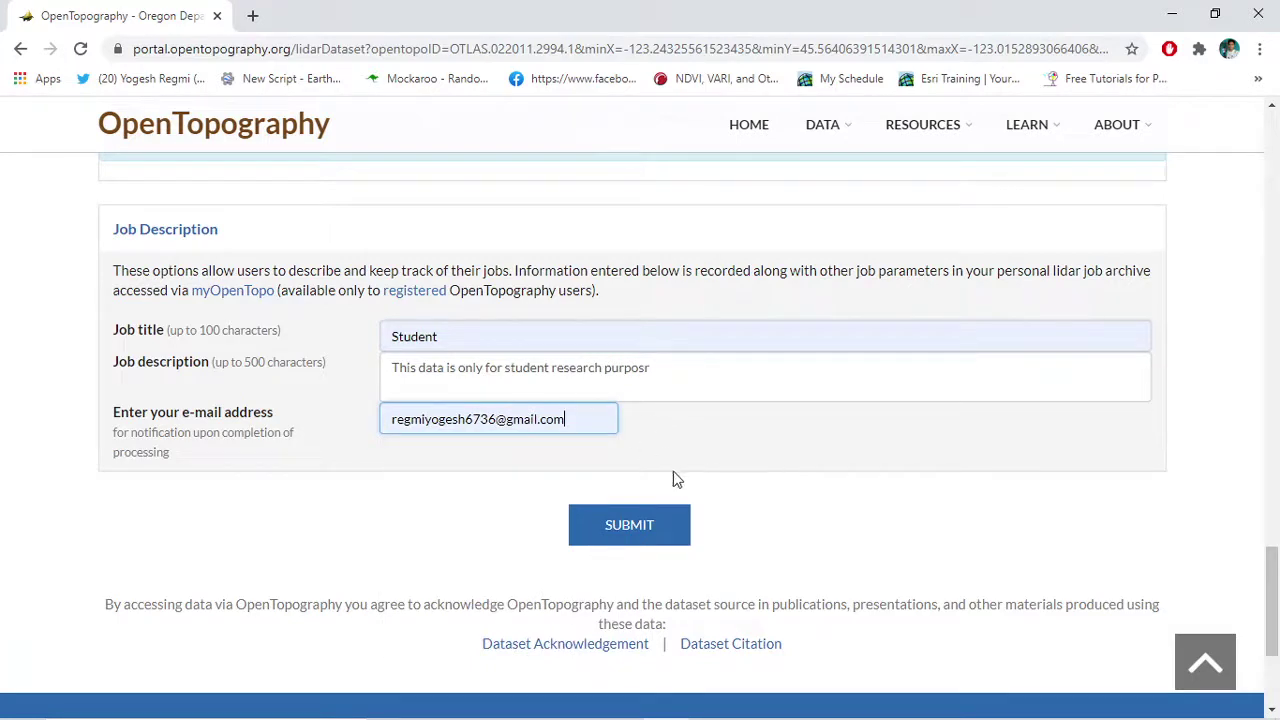
pyautogui.click(648, 524)
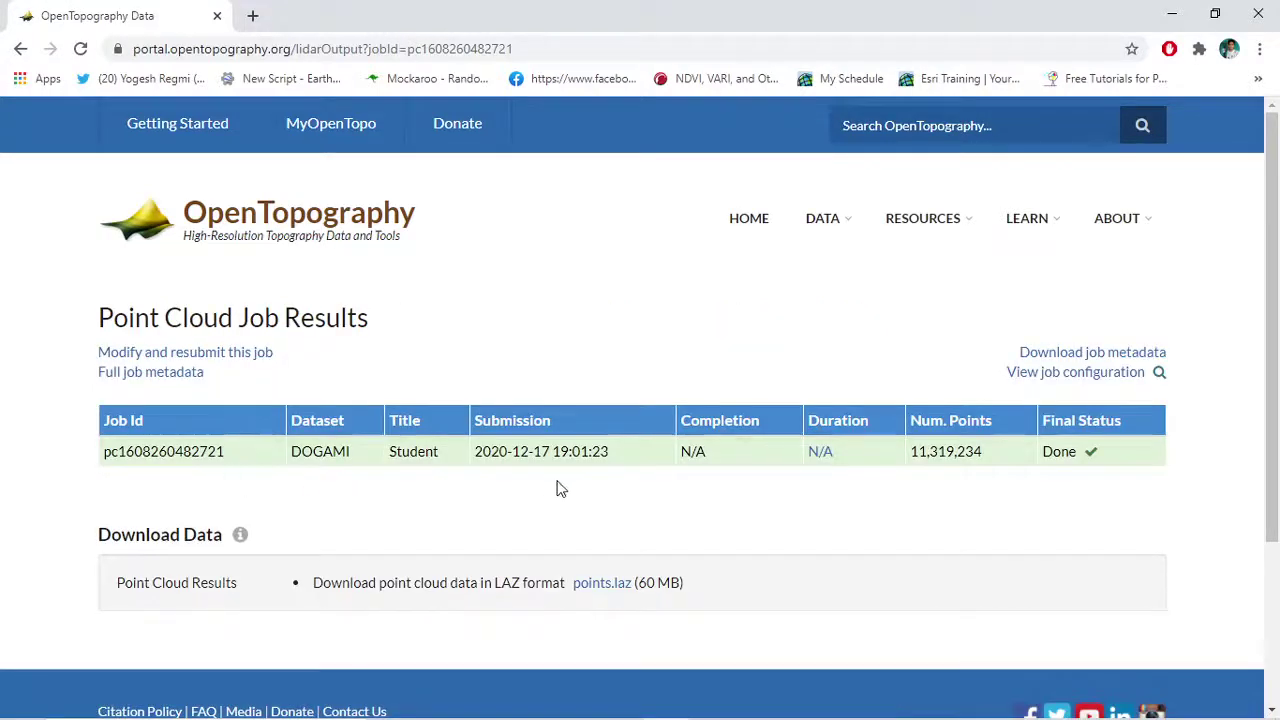
# Step: Scroll the finished job's results page down to the 60 MB points.laz download link
pyautogui.scroll(-3, 622, 520)
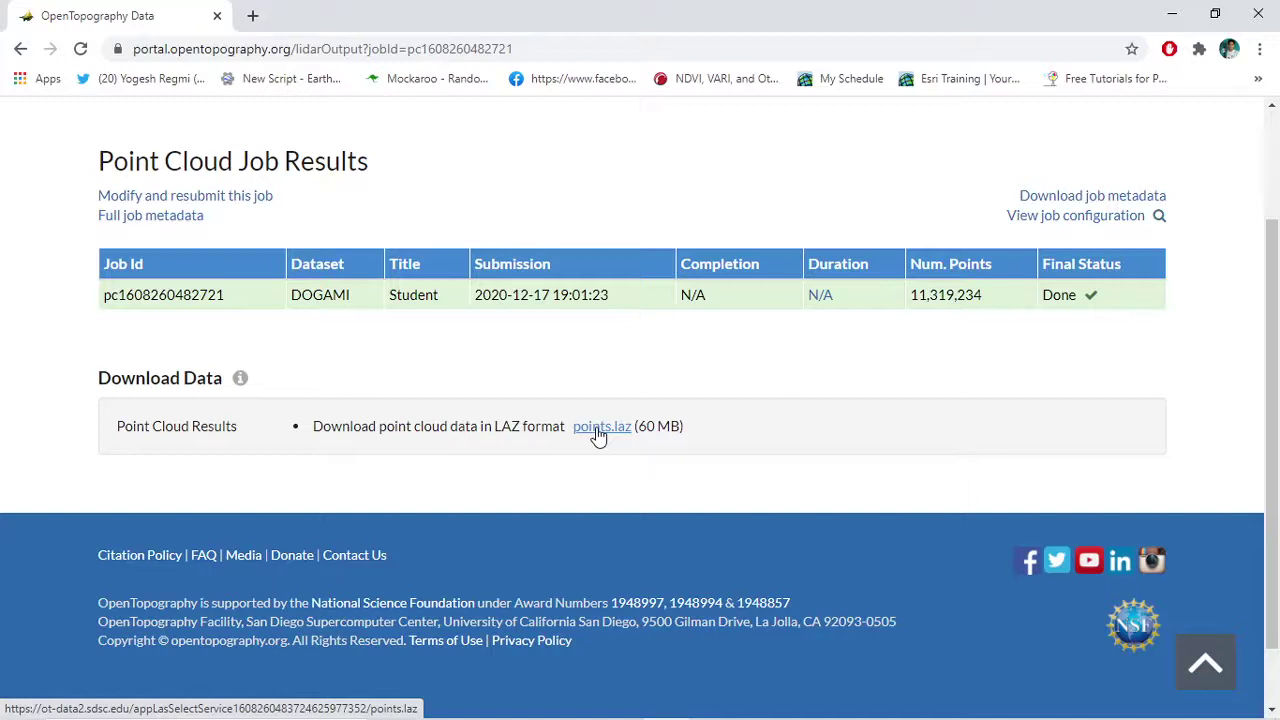
# Step: Start the points.laz download, then cancel it from Chrome's download bar menu
pyautogui.click(598, 436)
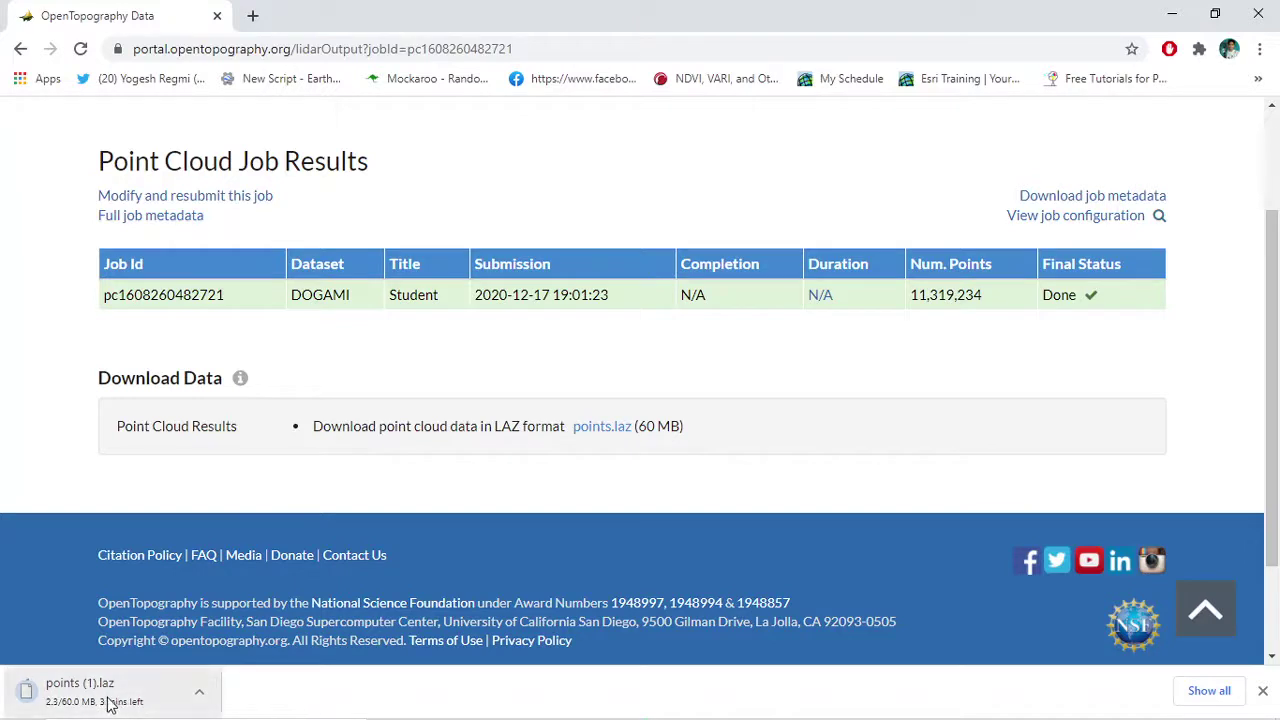
pyautogui.click(200, 697)
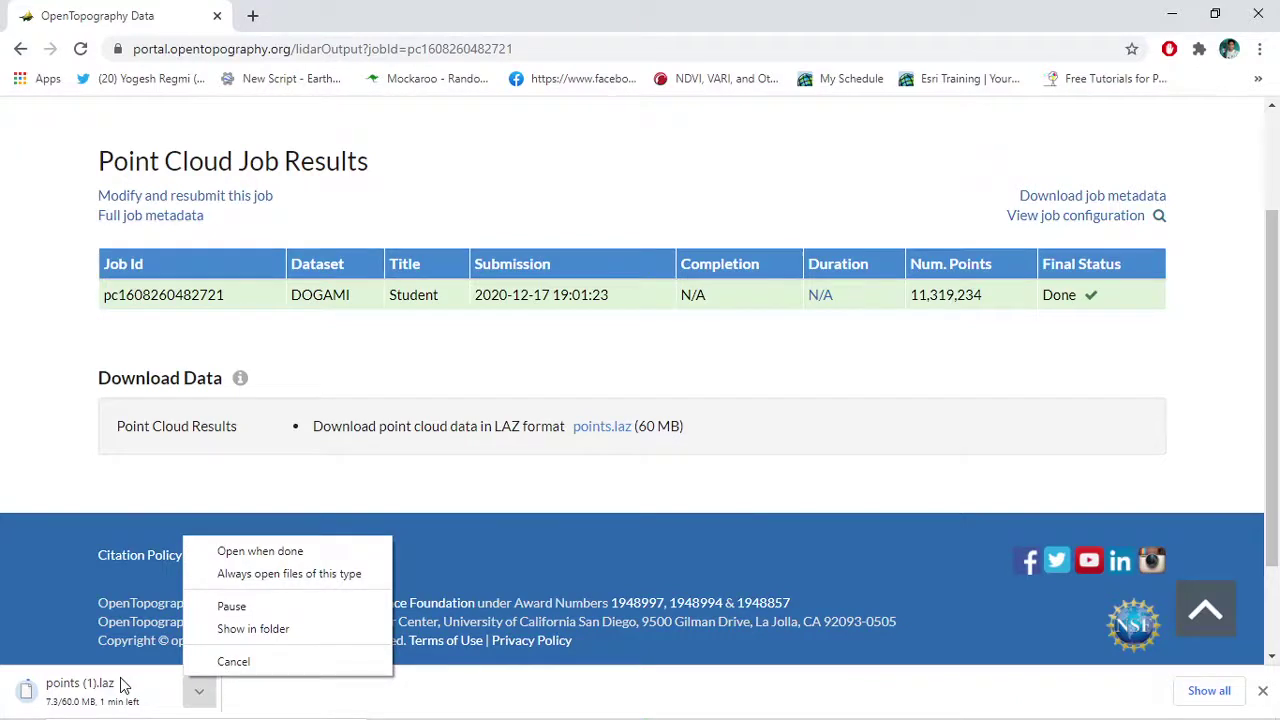
pyautogui.click(234, 661)
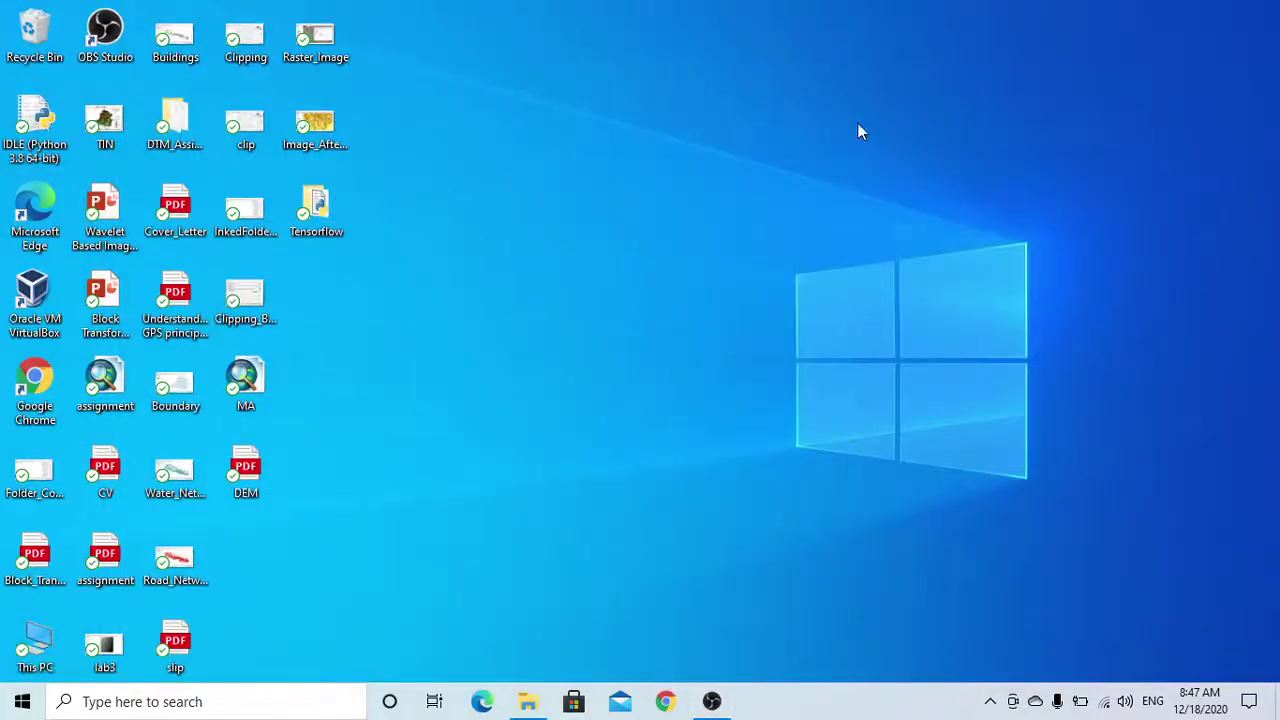
# Step: Refresh the desktop, then browse This PC to Downloads and scroll to laszip
pyautogui.rightClick(858, 125)
pyautogui.click(897, 177)
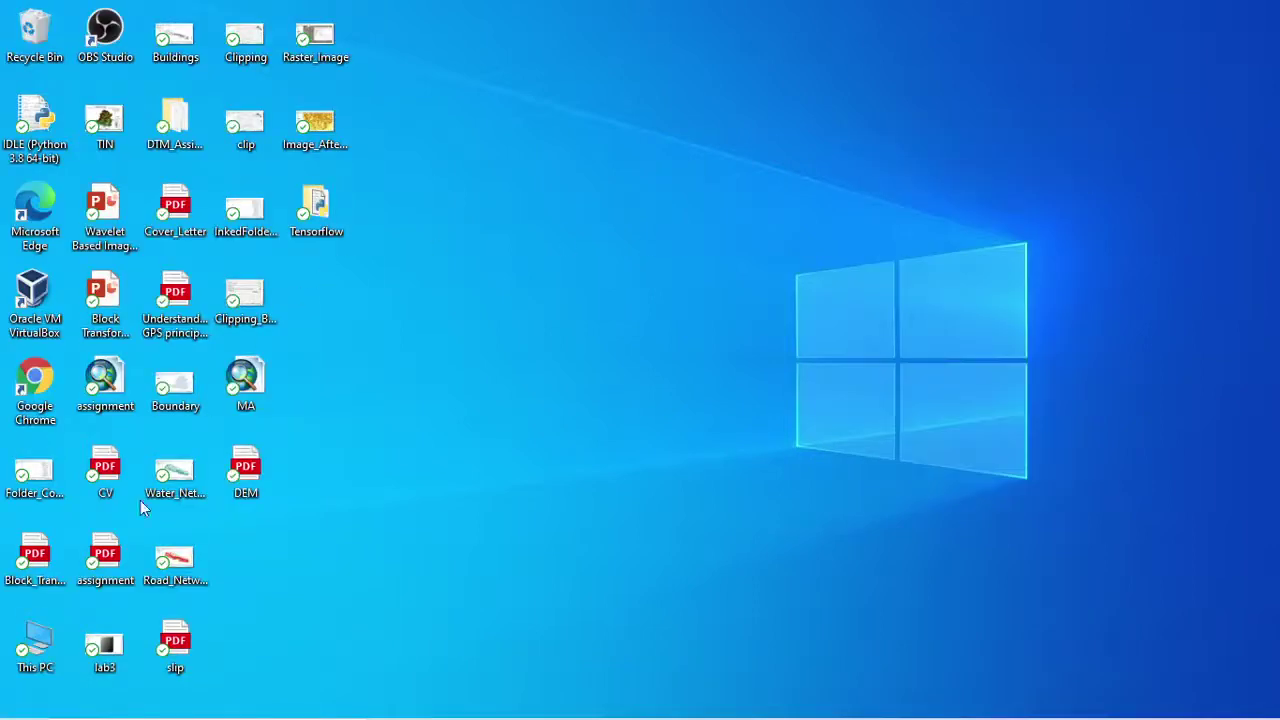
pyautogui.doubleClick(40, 640)
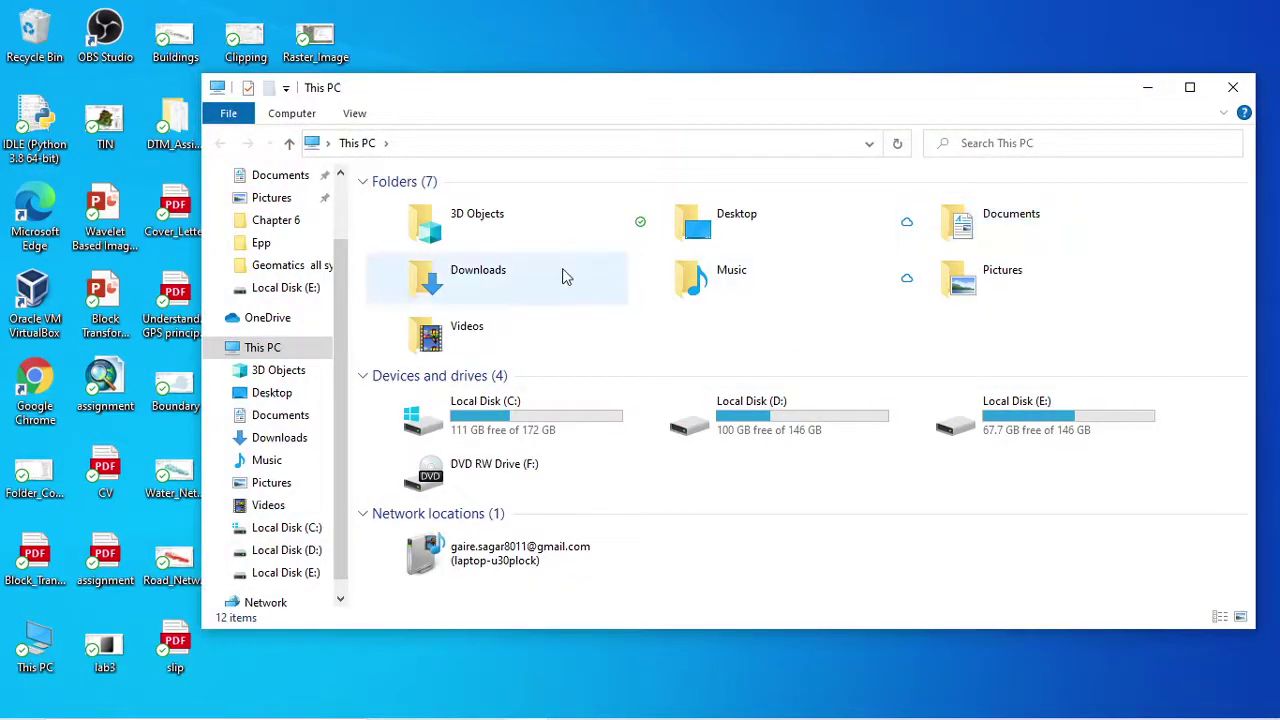
pyautogui.doubleClick(562, 276)
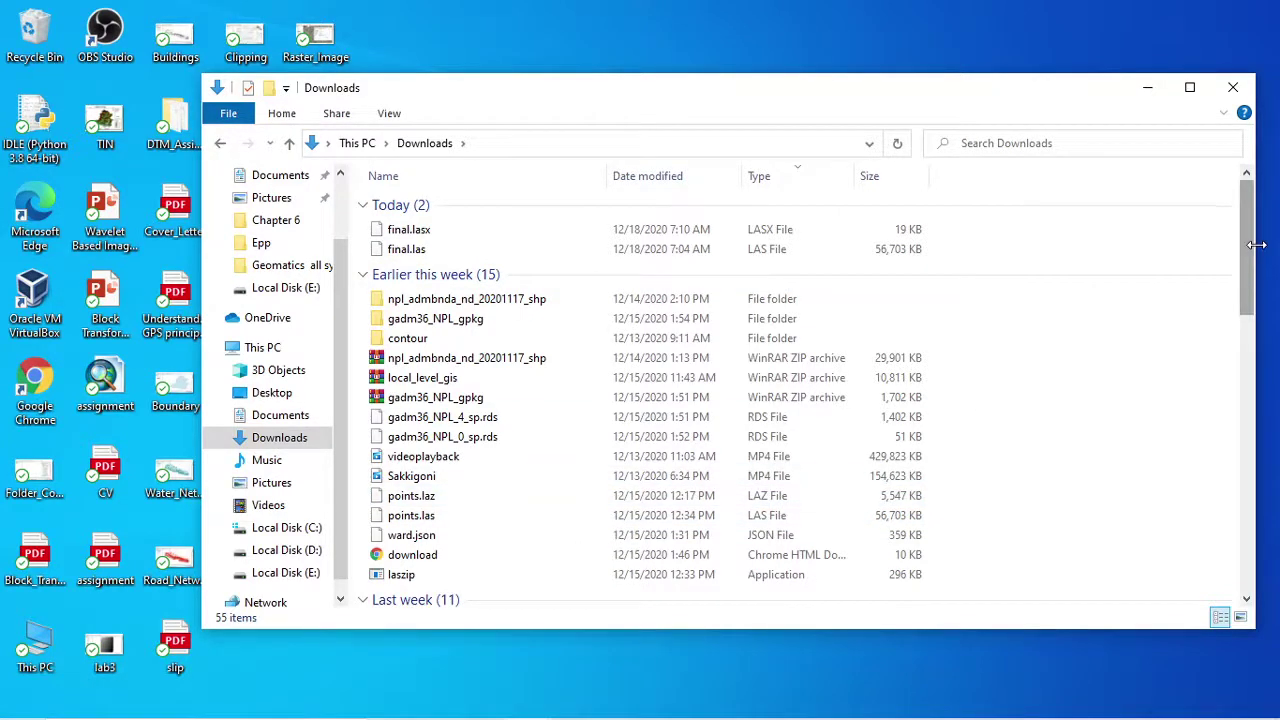
pyautogui.moveTo(1248, 244); pyautogui.dragTo(1252, 285)
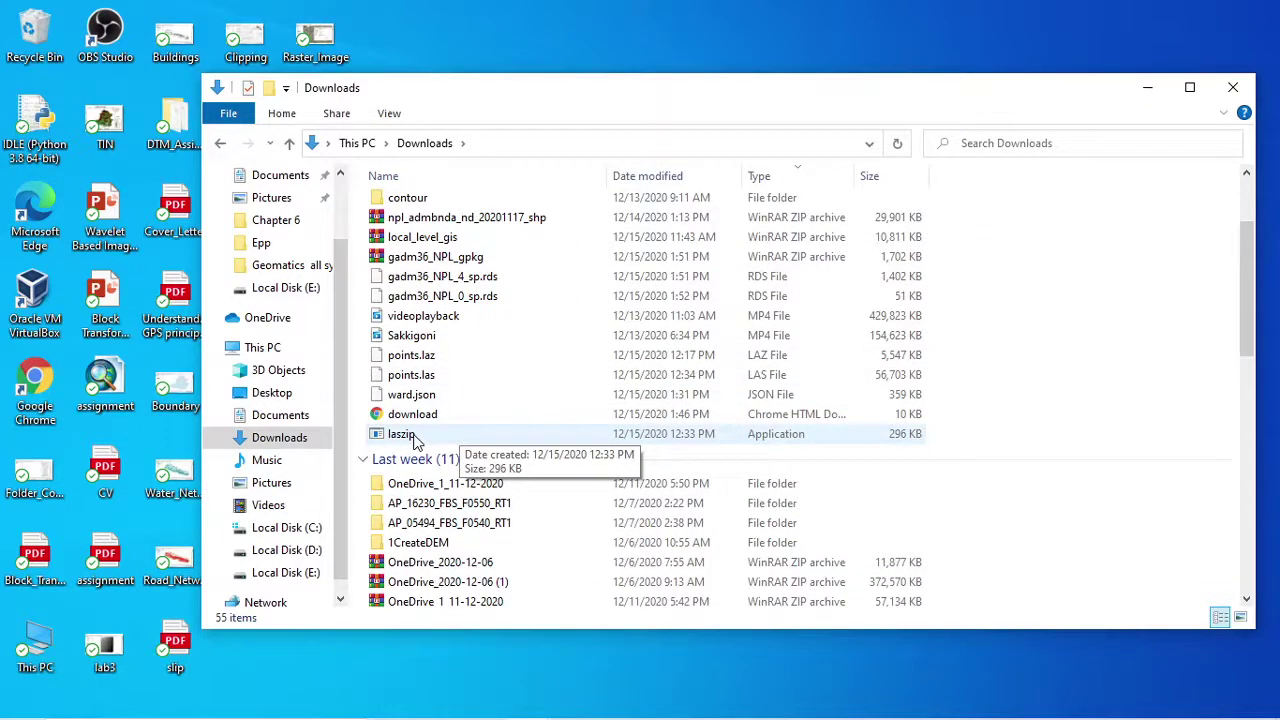
# Step: Launch laszip.exe and enter points.laz from Downloads as its input file
pyautogui.doubleClick(414, 436)
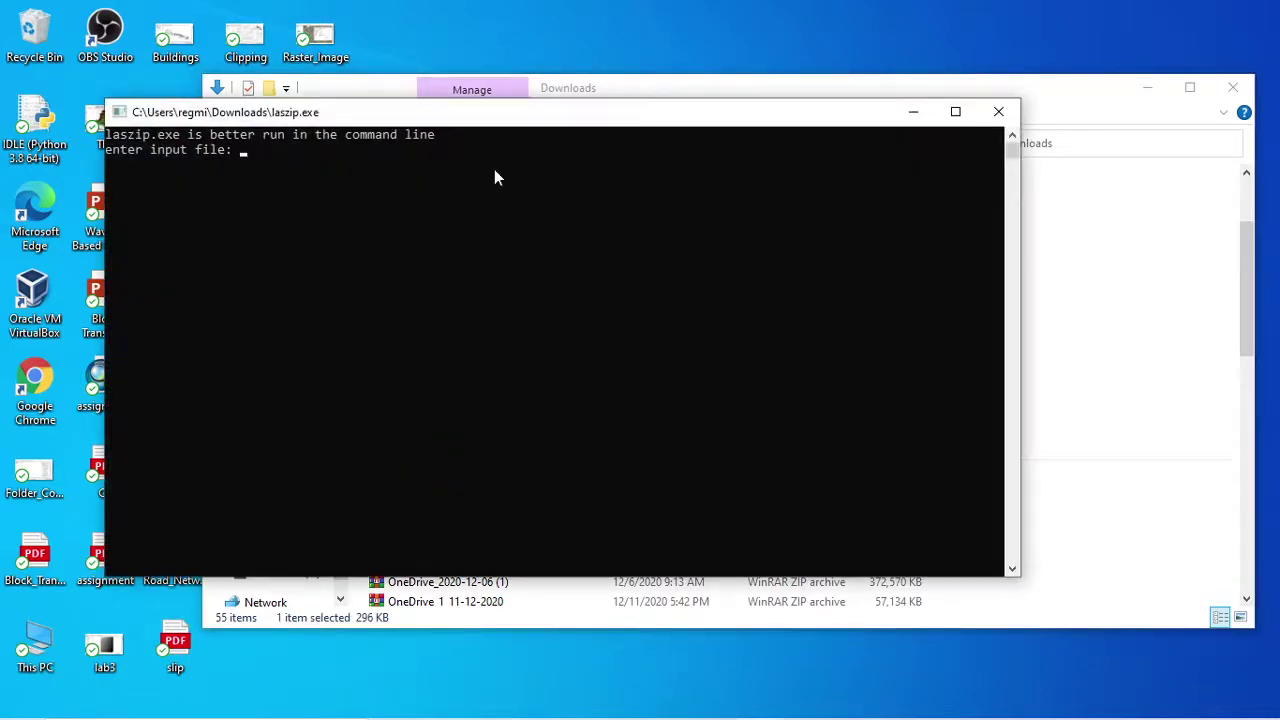
pyautogui.moveTo(505, 122)
pyautogui.mouseDown()
pyautogui.moveTo(996, 172)
pyautogui.moveTo(760, 178)
pyautogui.moveTo(767, 235)
pyautogui.moveTo(871, 300)
pyautogui.moveTo(923, 240)
pyautogui.moveTo(921, 212)
pyautogui.mouseUp()
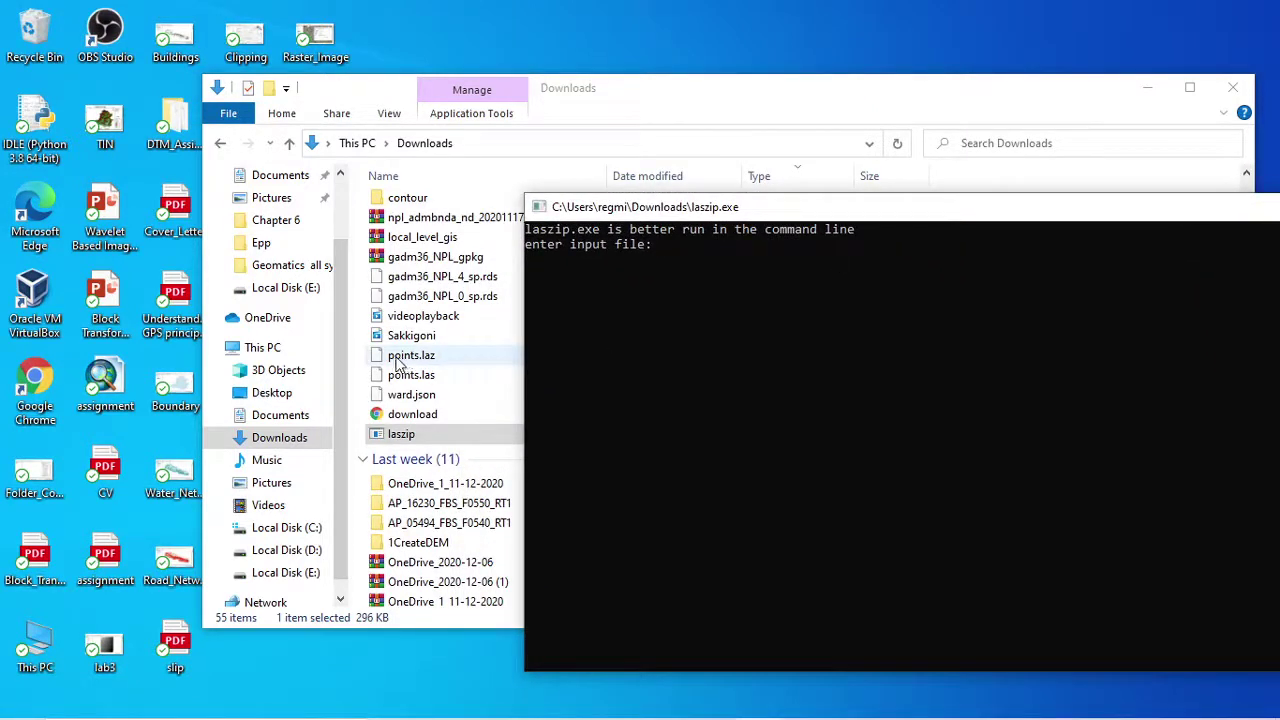
pyautogui.moveTo(397, 362); pyautogui.dragTo(615, 360)
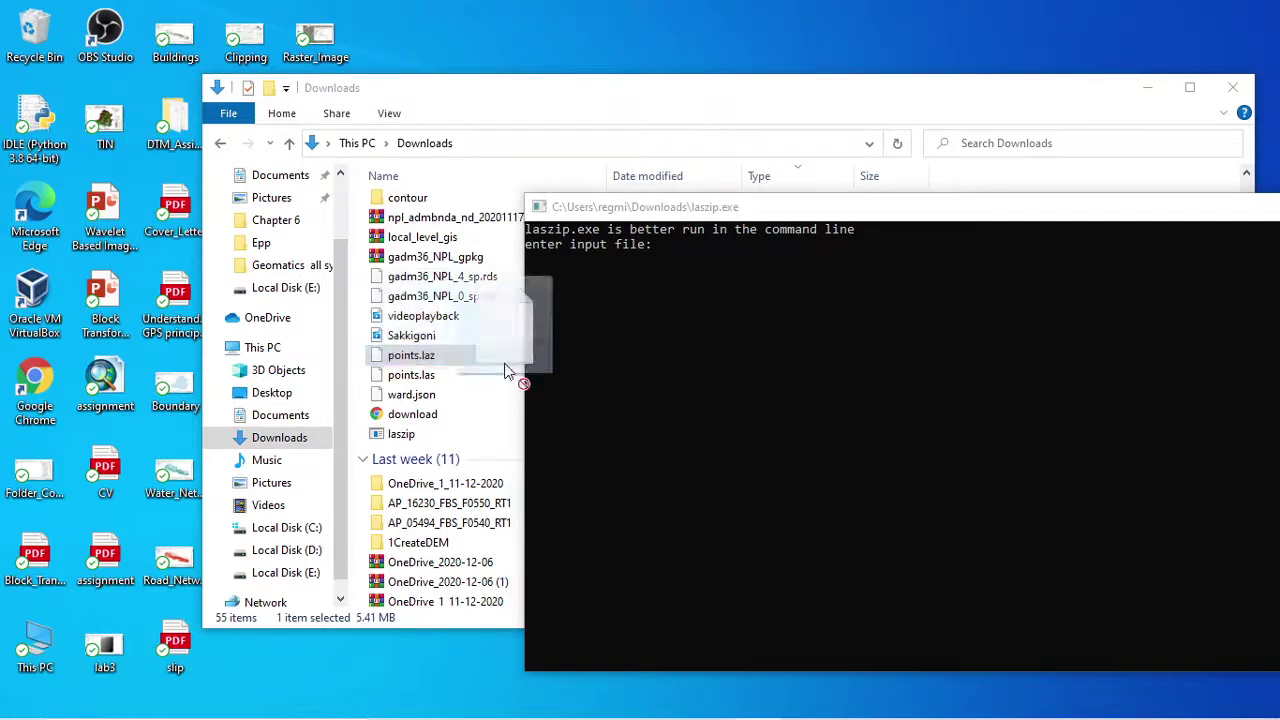
pyautogui.moveTo(661, 287); pyautogui.dragTo(669, 254)
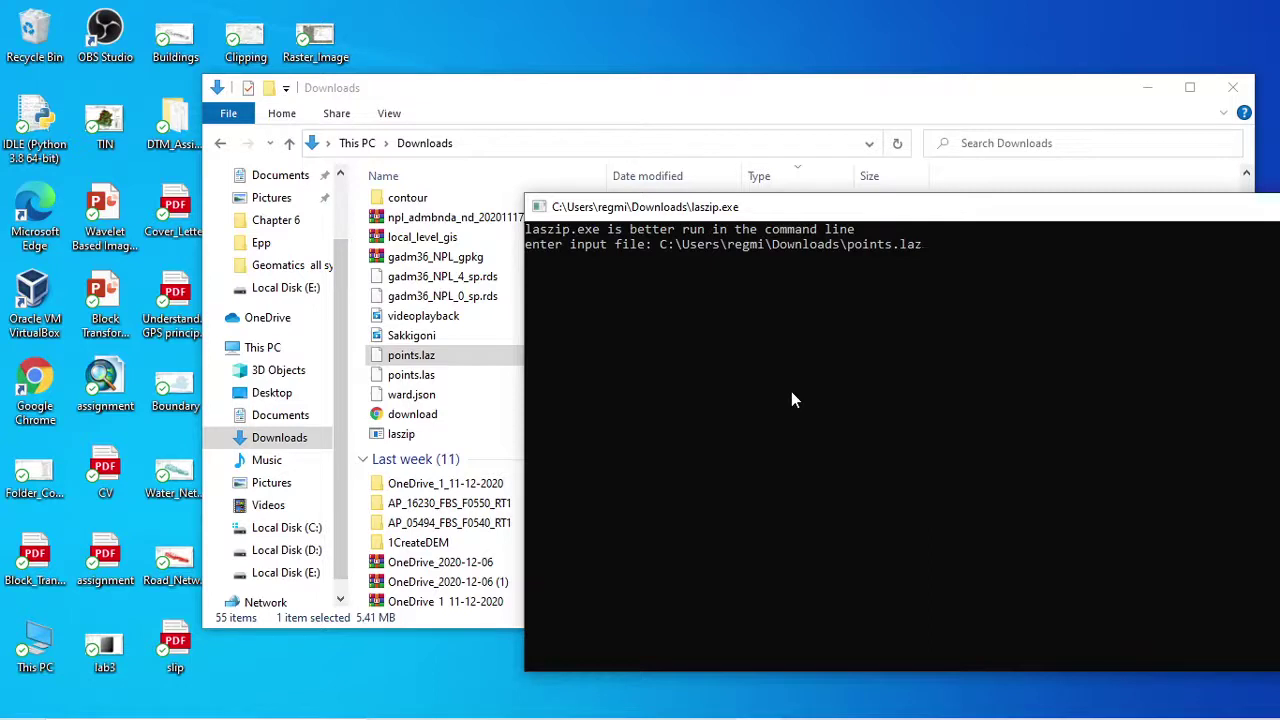
pyautogui.press('Return')
pyautogui.moveTo(285, 527)
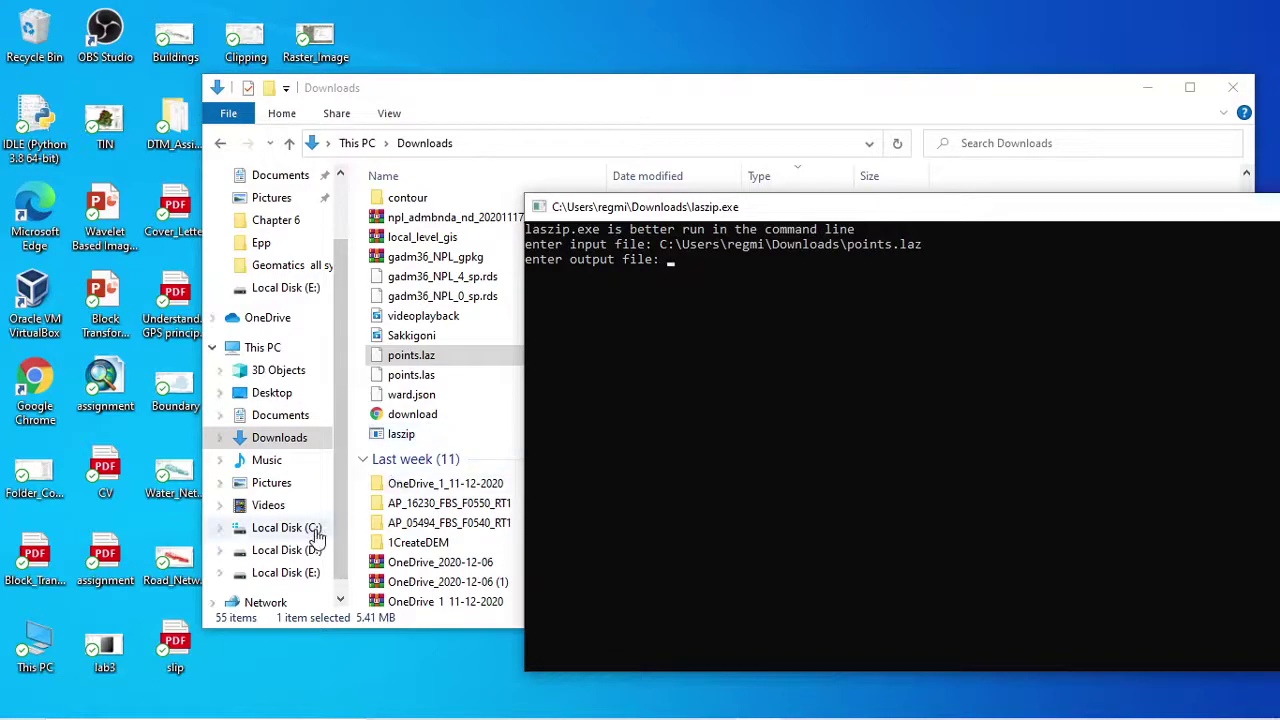
# Step: Reach Downloads via Local Disk C: > Users > user folder and copy its address-bar path
pyautogui.click(313, 534)
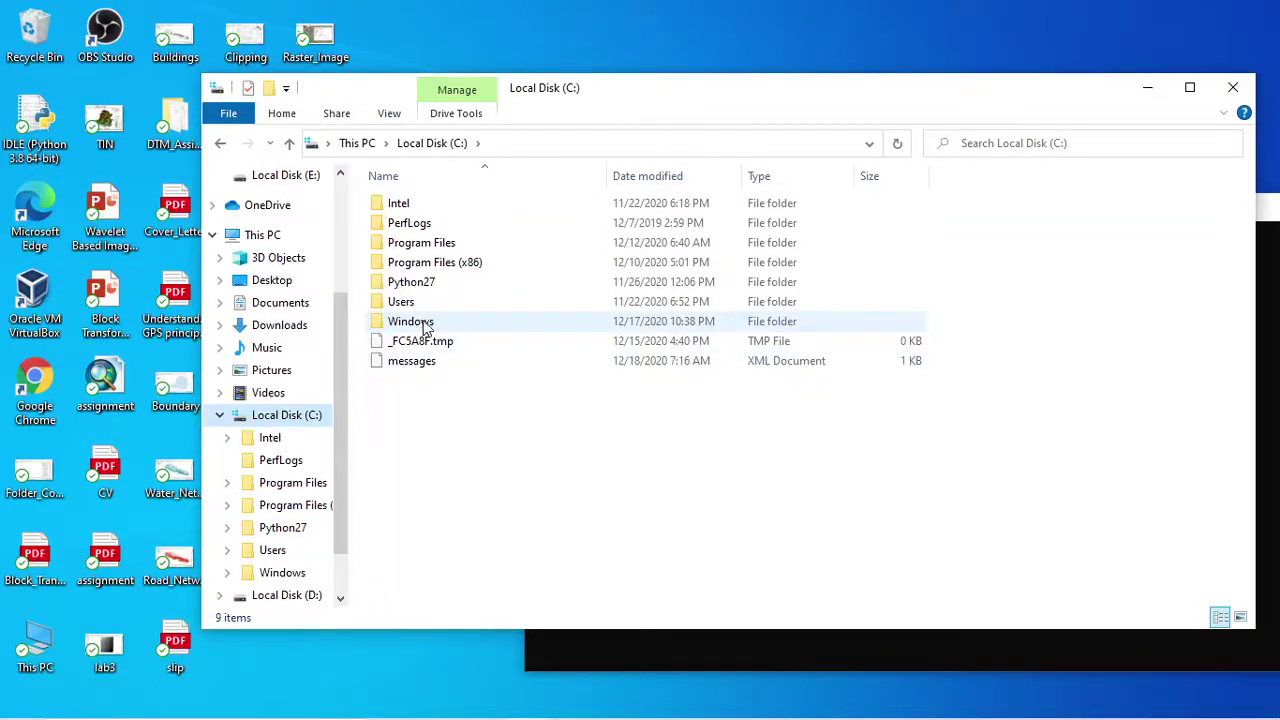
pyautogui.doubleClick(424, 302)
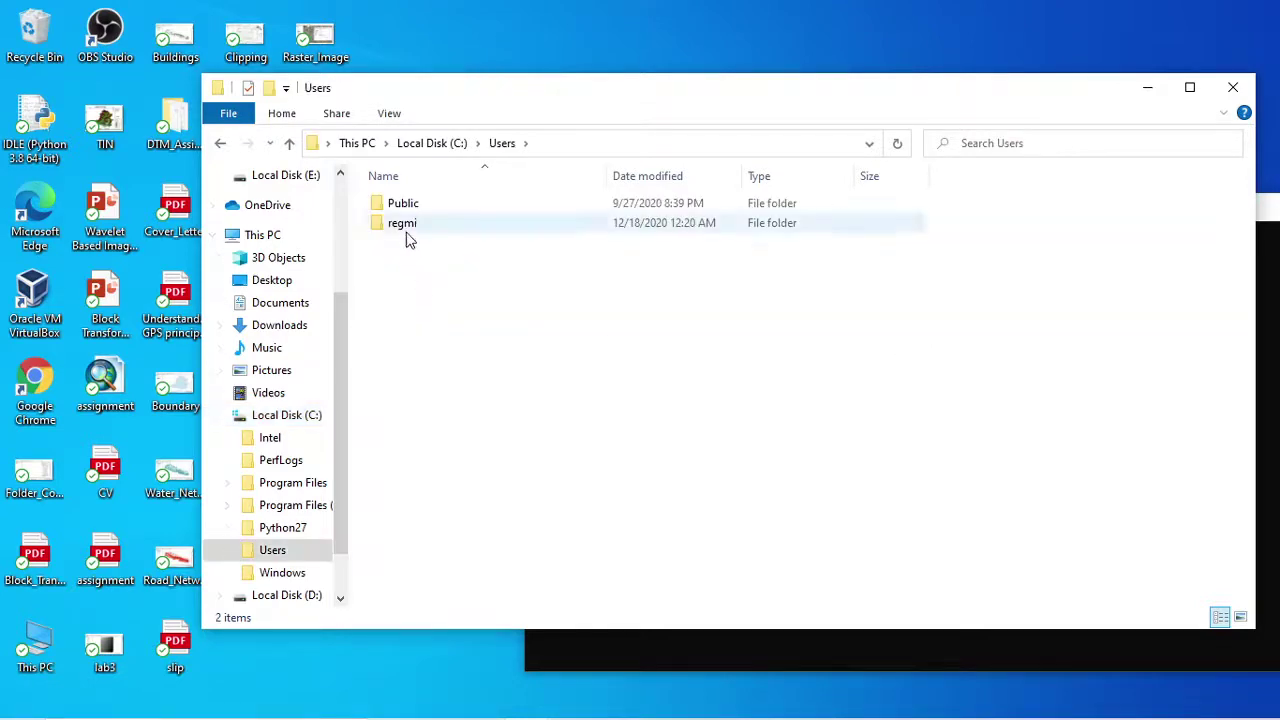
pyautogui.click(406, 230)
pyautogui.doubleClick(406, 230)
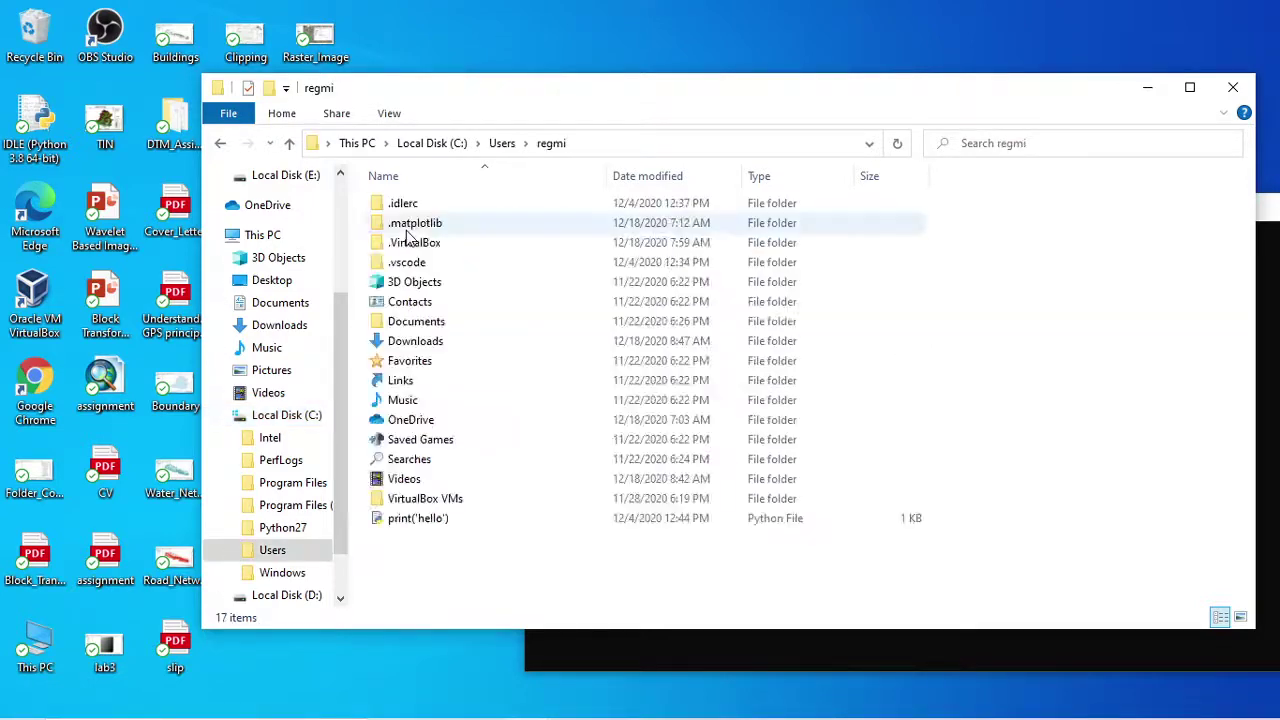
pyautogui.doubleClick(432, 345)
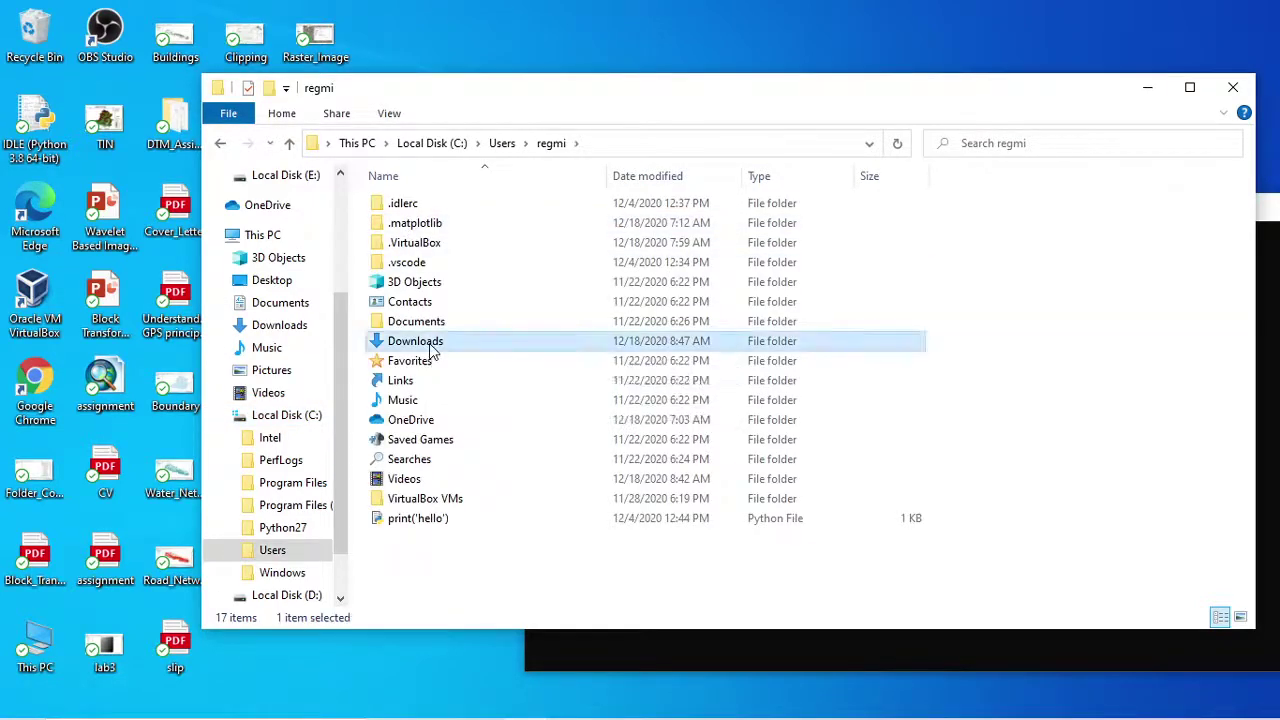
pyautogui.click(677, 145)
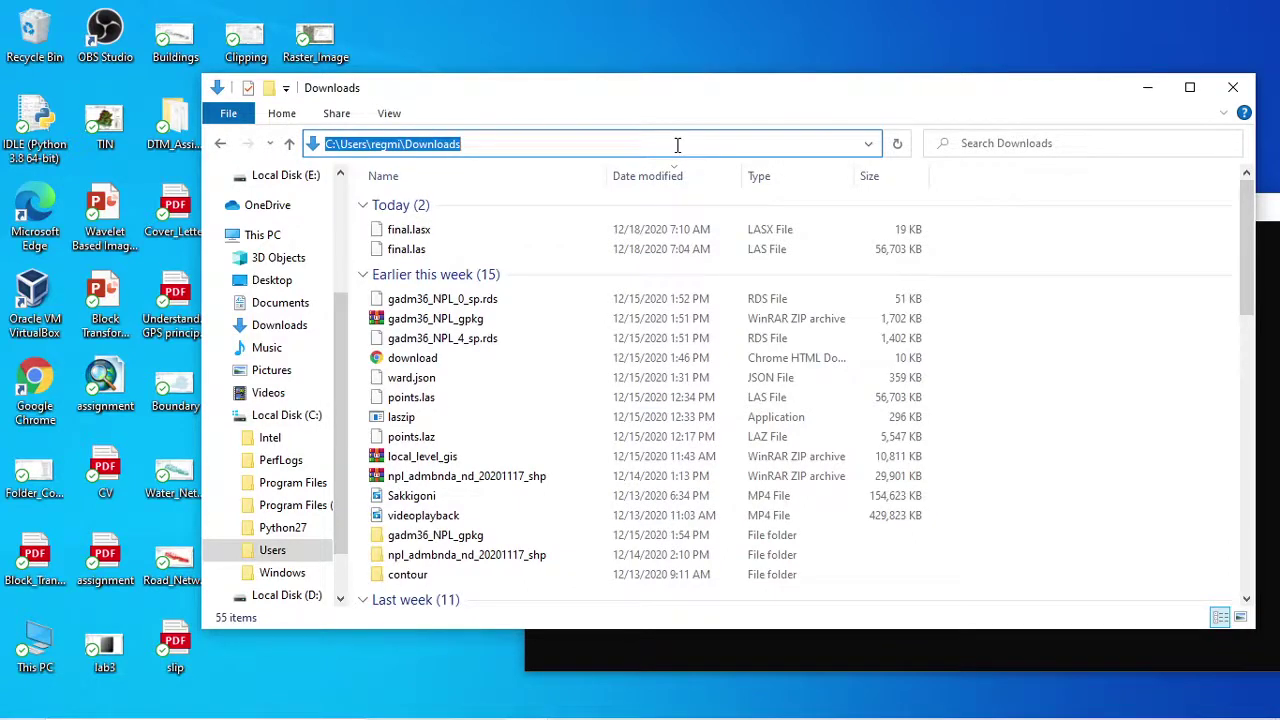
pyautogui.click(676, 655)
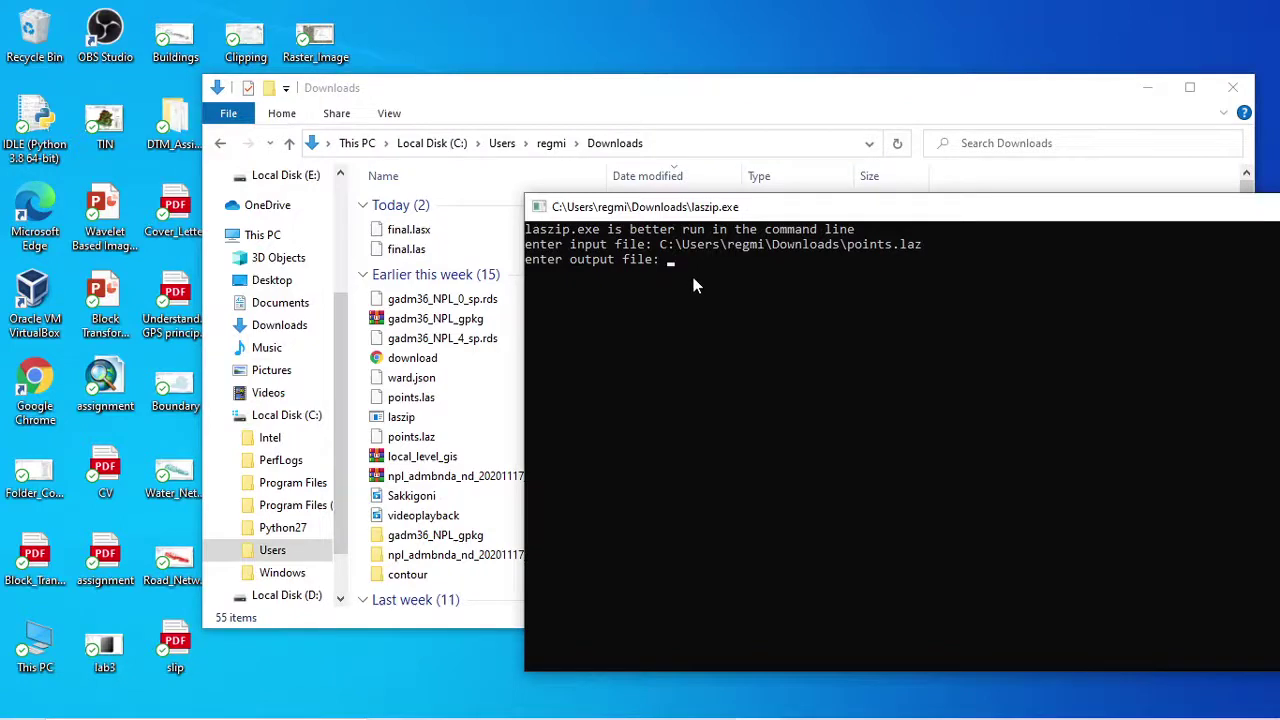
# Step: Give laszip the output path Downloads\final.las, then close the finished converter
pyautogui.write('C:\\Users\\regmi\\Downloads')
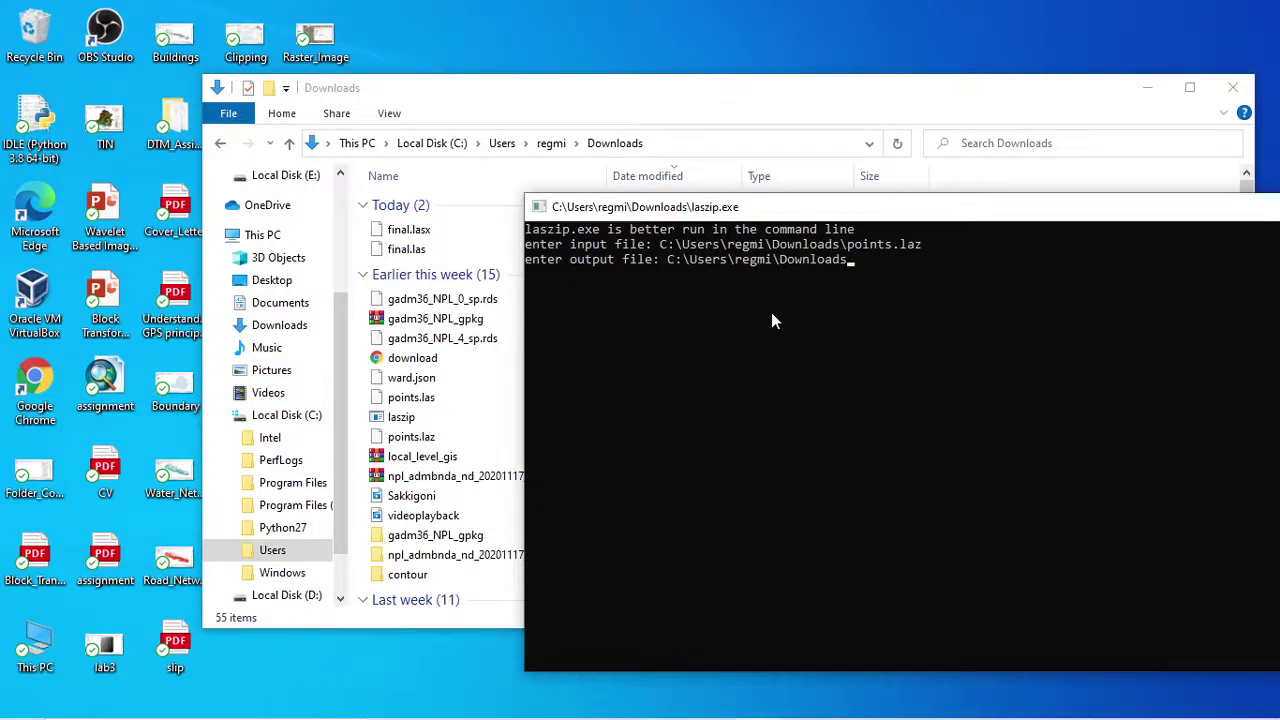
pyautogui.write('\\')
pyautogui.write('final')
pyautogui.write('.la')
pyautogui.write('s')
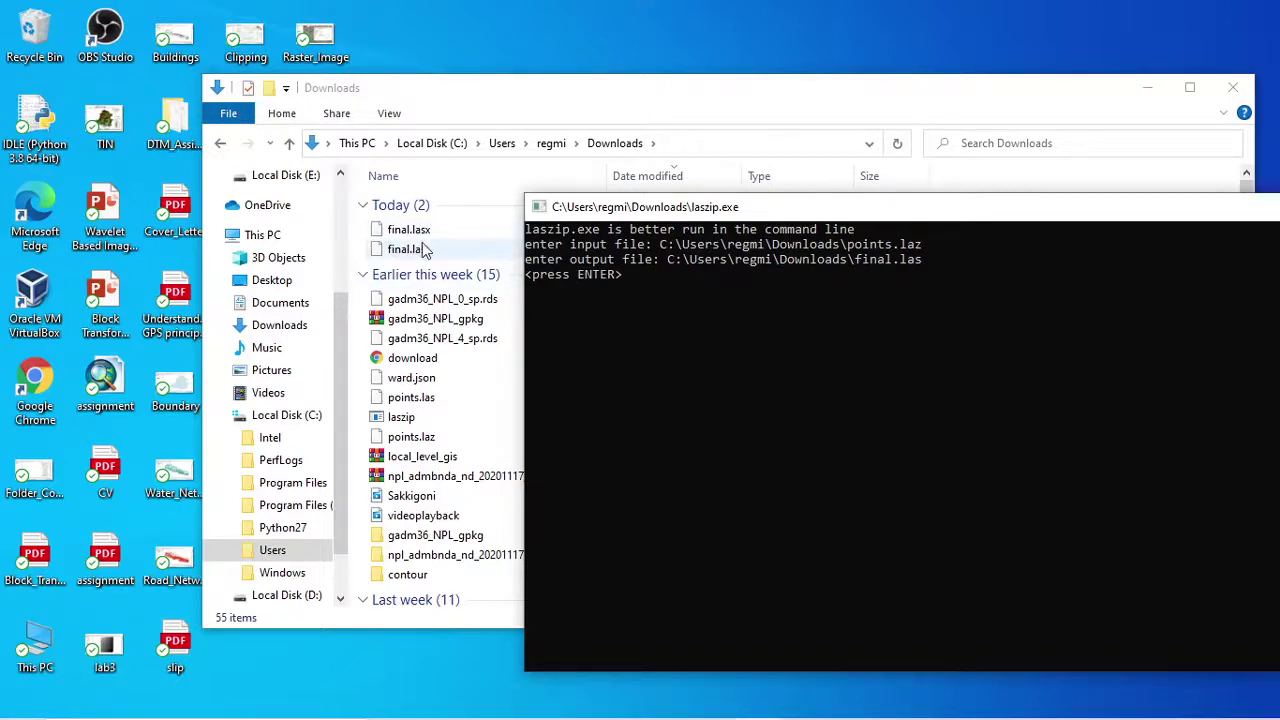
pyautogui.moveTo(1243, 221); pyautogui.dragTo(973, 230)
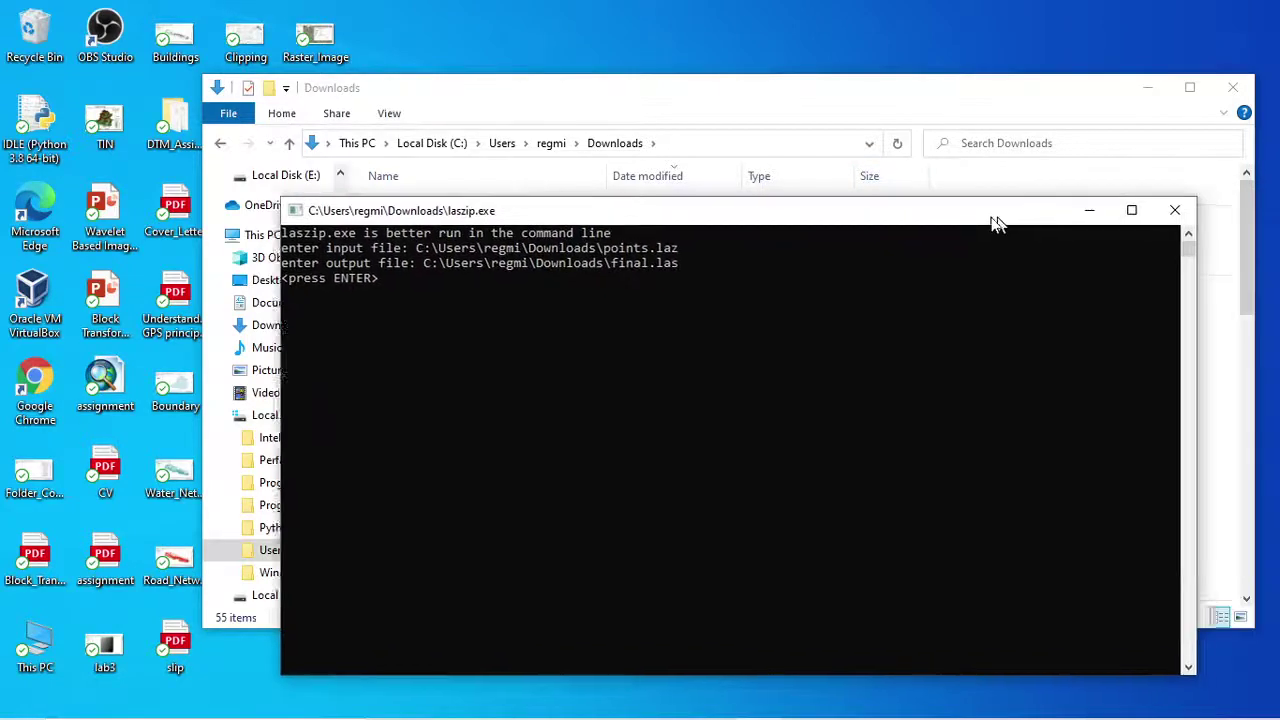
pyautogui.click(1150, 218)
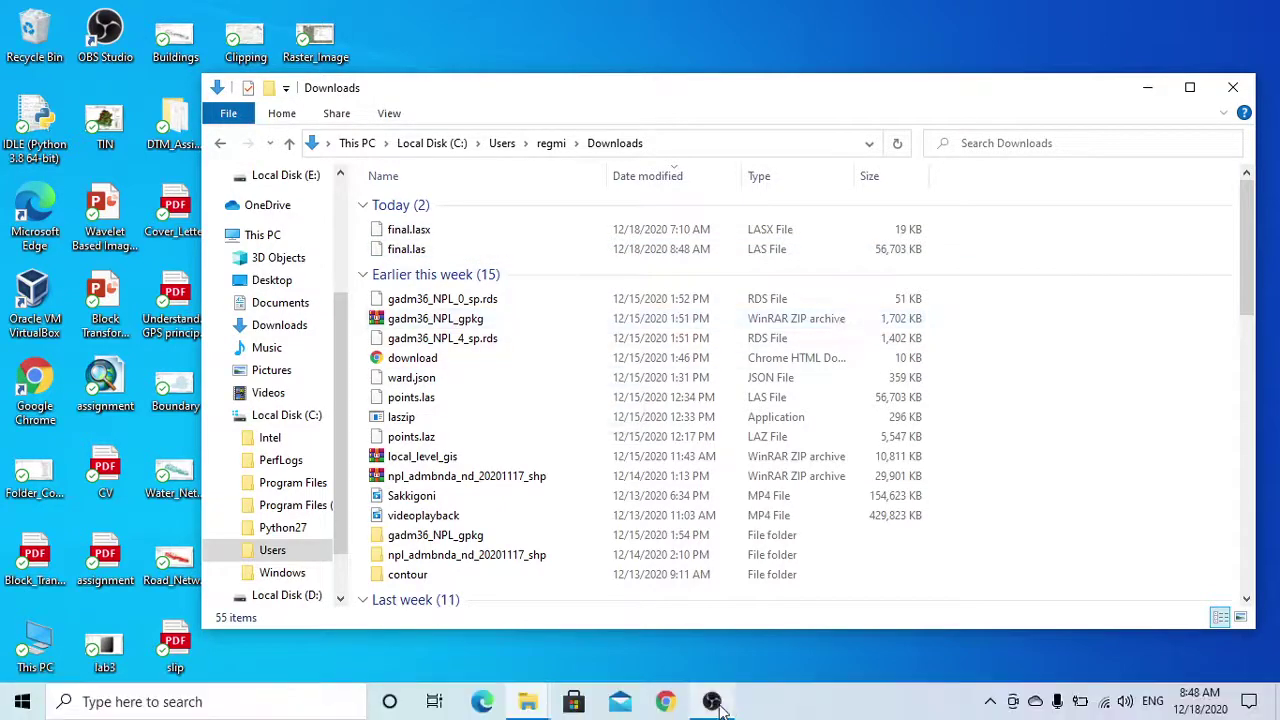
pyautogui.click(712, 702)
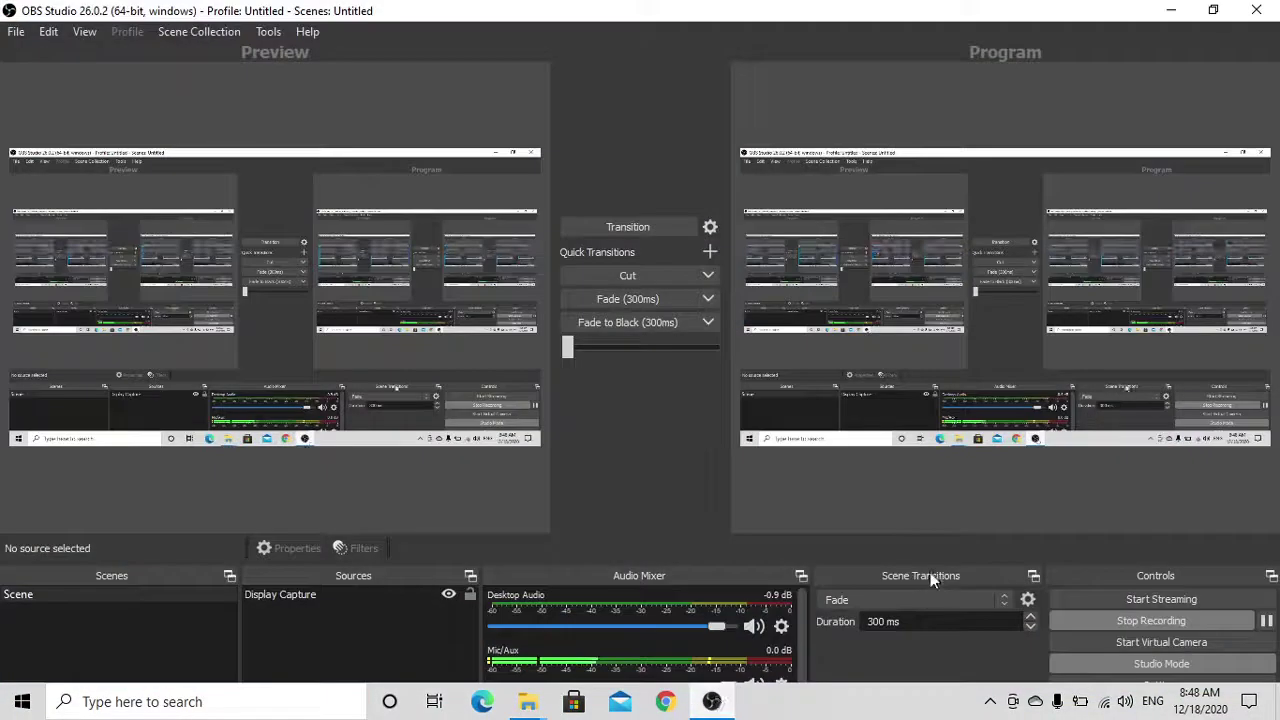